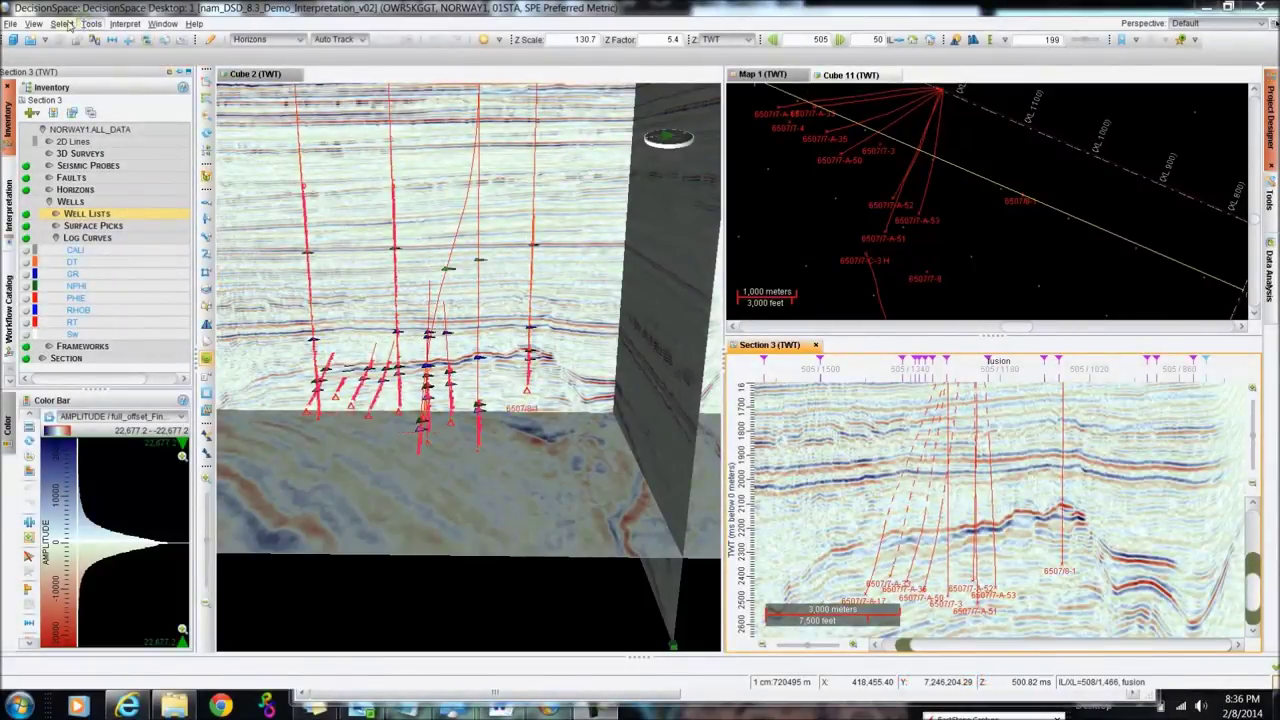
- Pick well 6507/8-1 from the 01_SEG_Wells list for a new Well Tie Synthetic
click(89, 23)
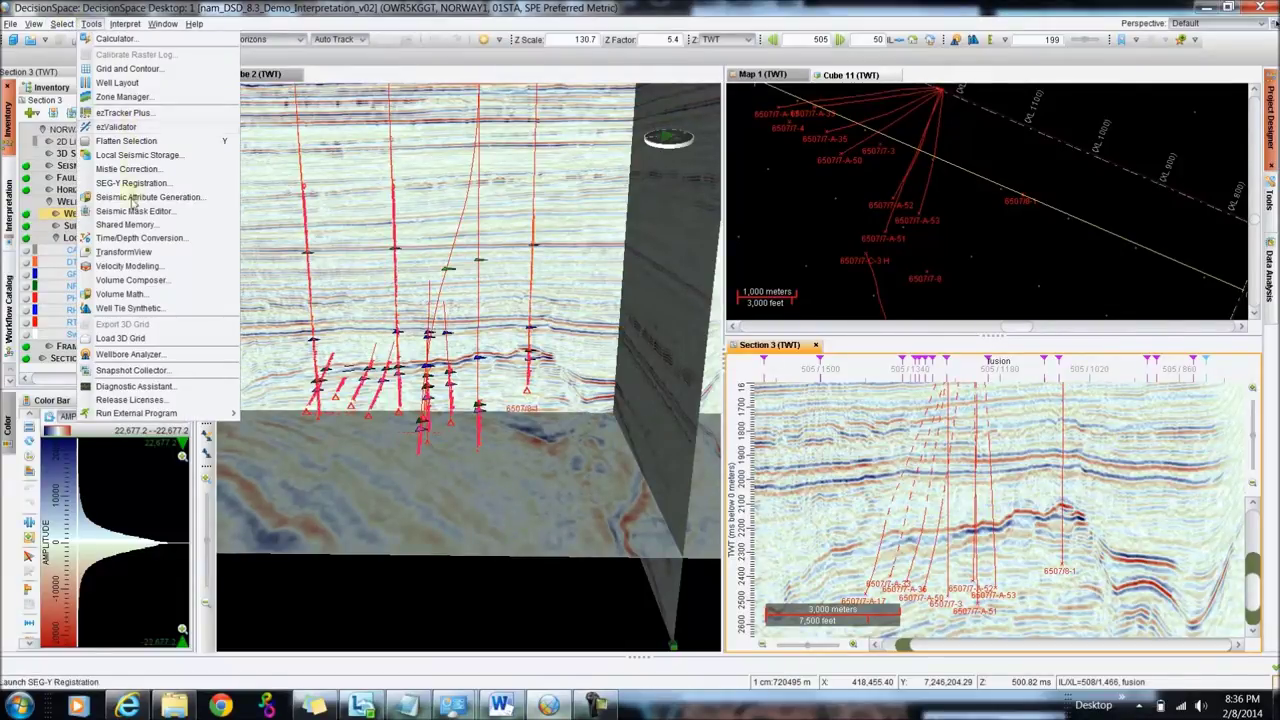
click(130, 308)
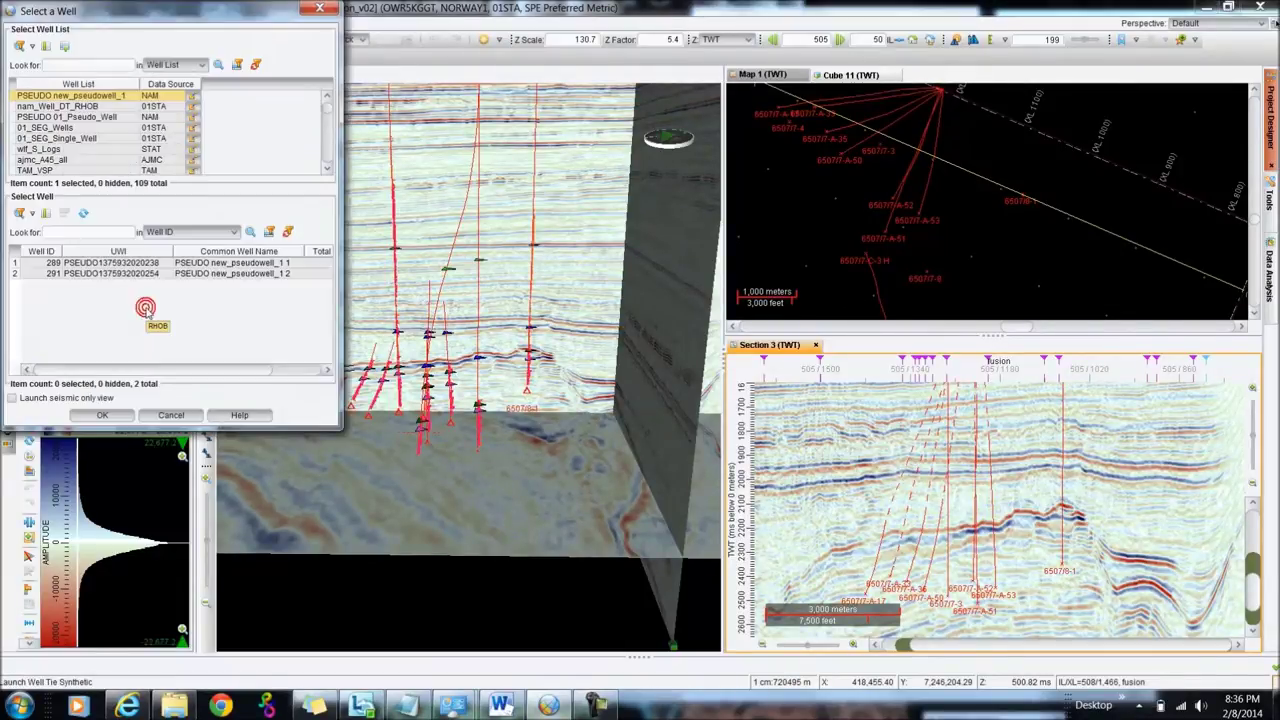
click(99, 139)
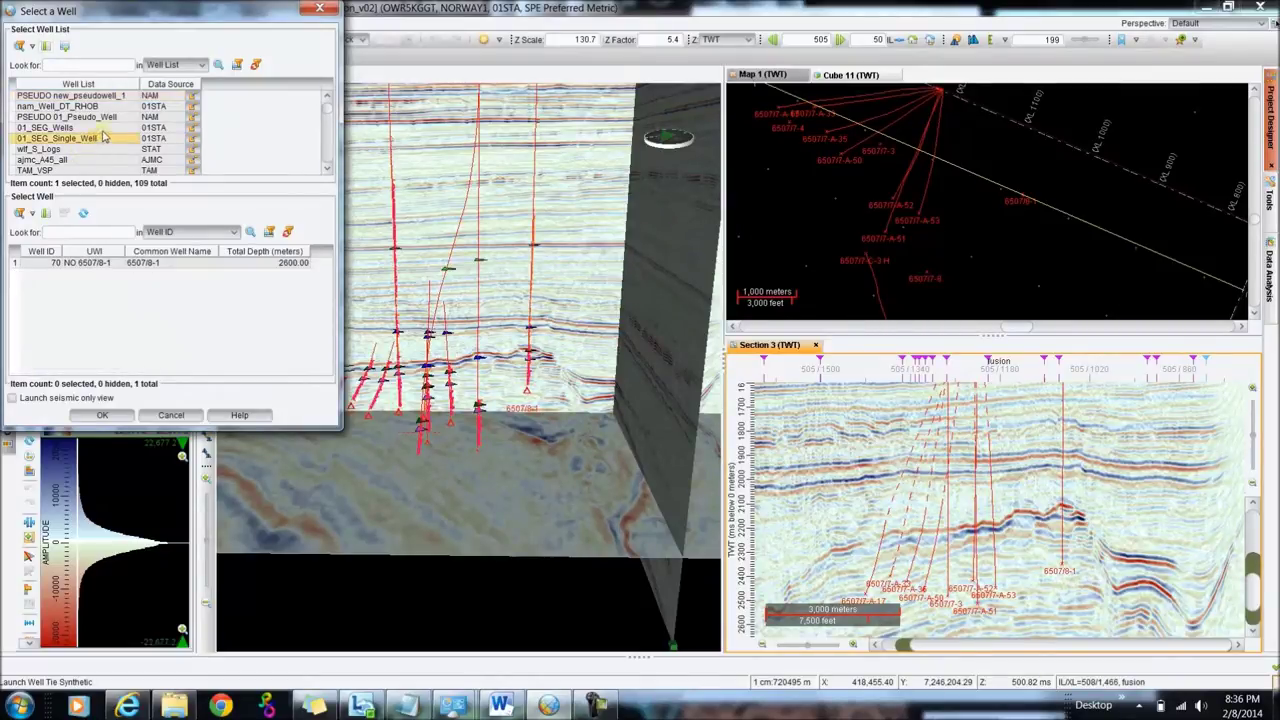
click(100, 128)
click(122, 330)
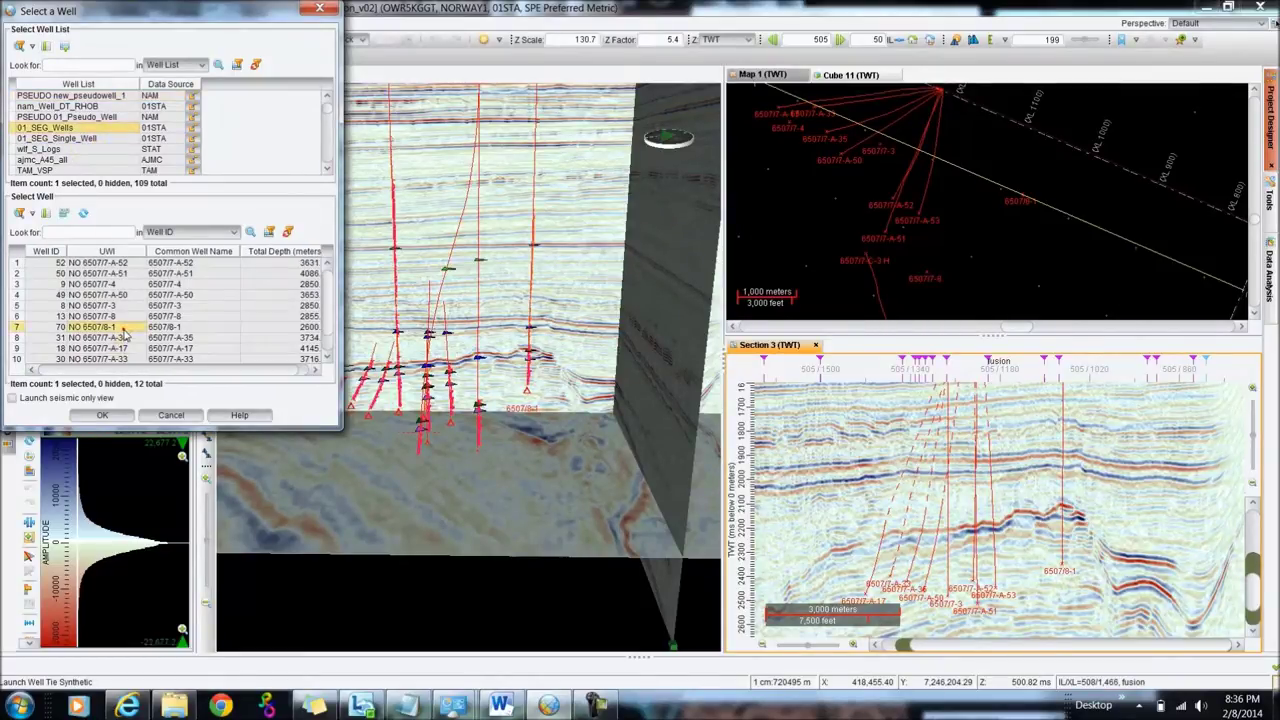
click(102, 415)
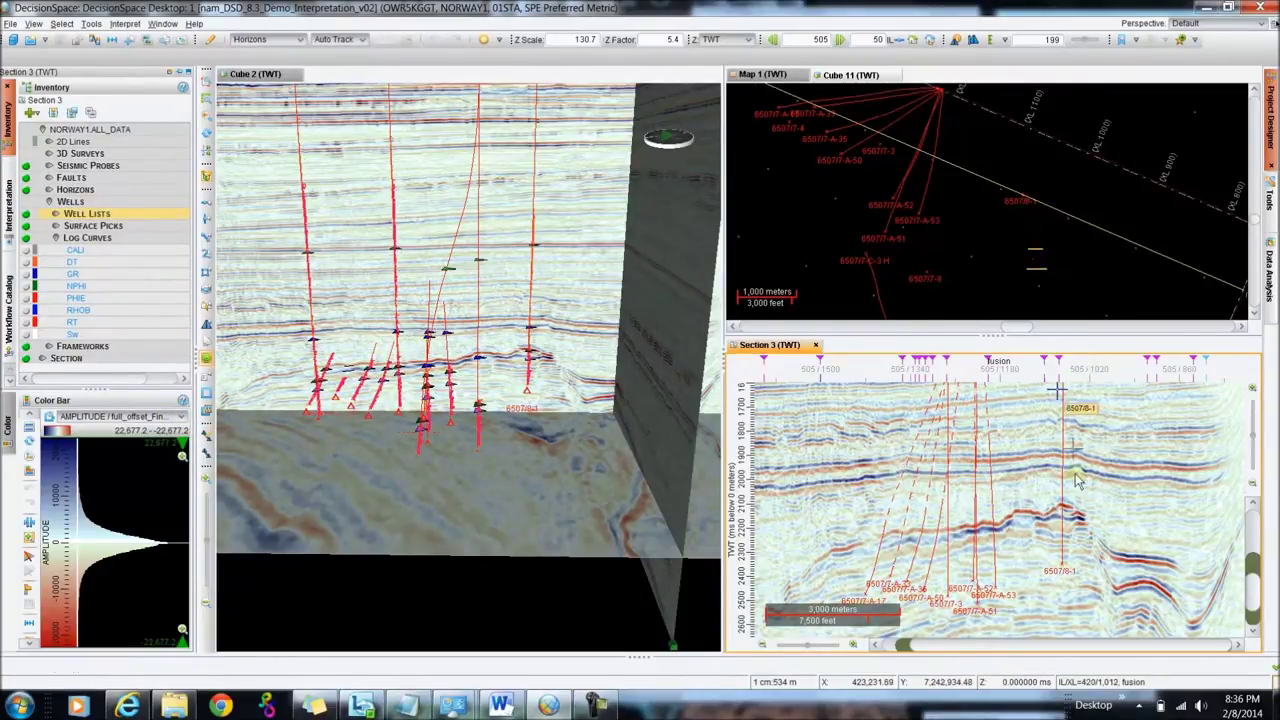
- Start a time-based well tie synthetic for 6507/8-1 from Section 3 using WellTieTemplate
right_click(1062, 530)
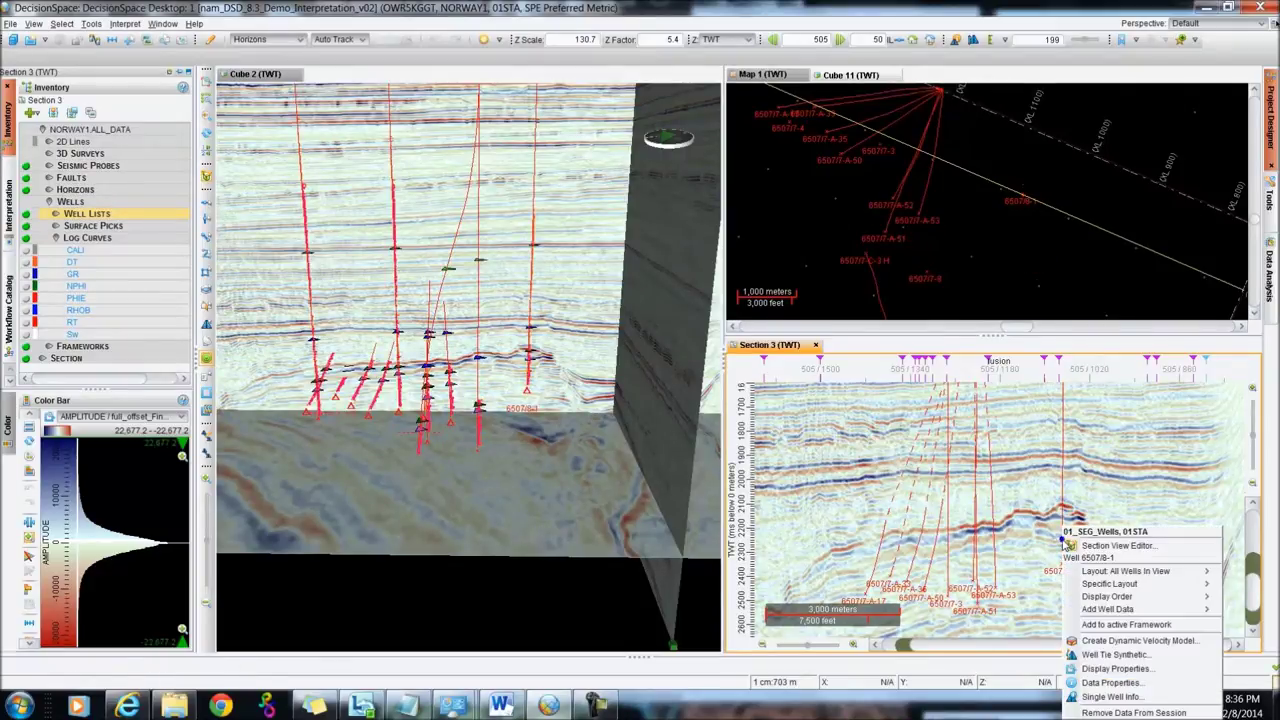
click(1118, 656)
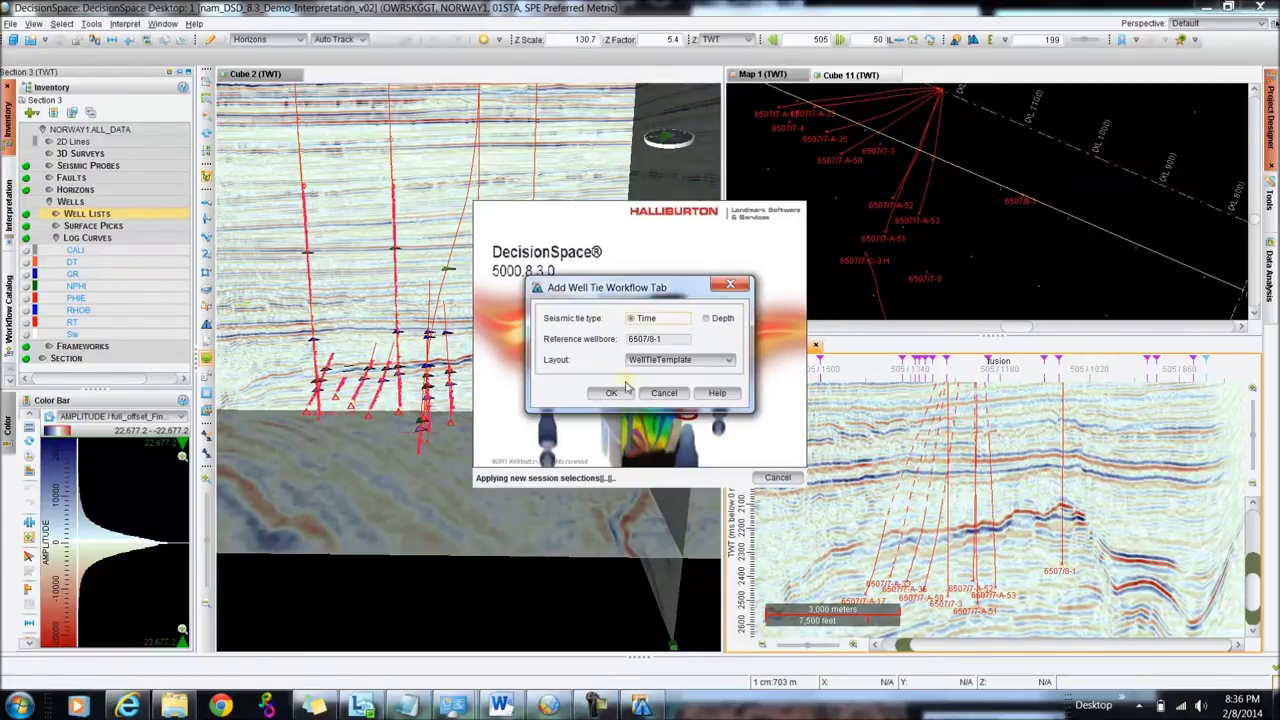
click(611, 393)
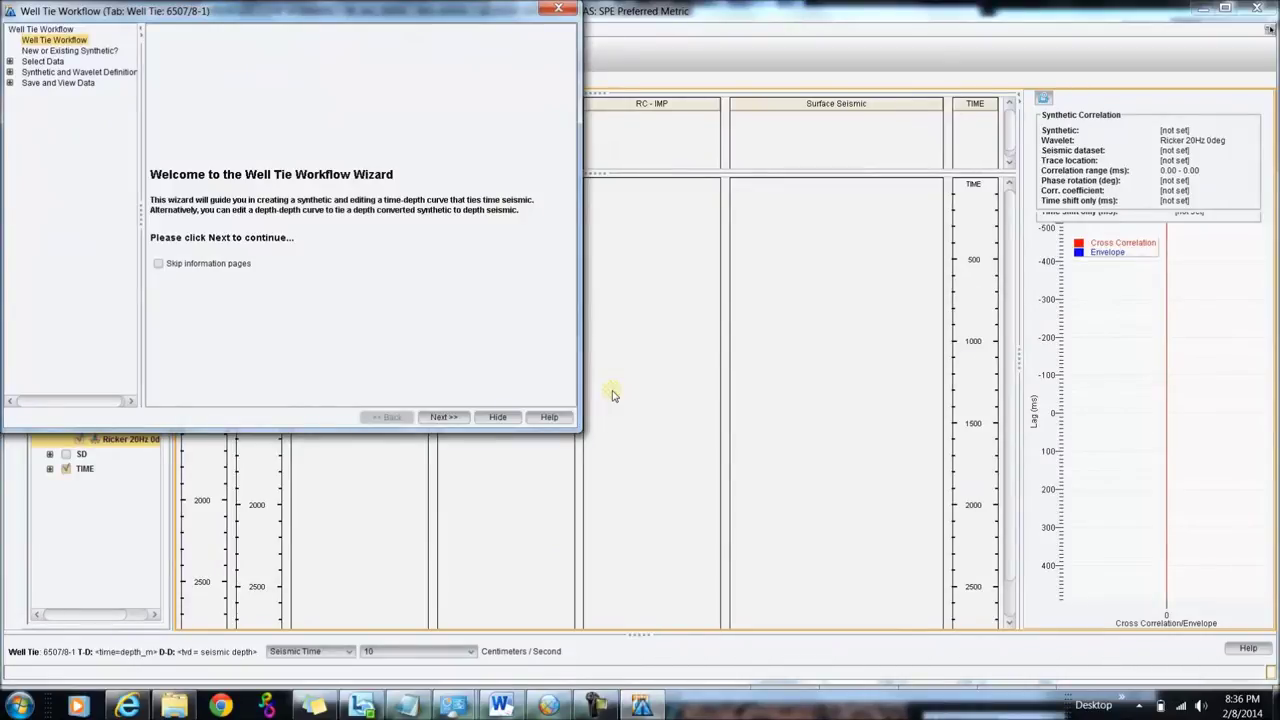
- Choose to create a new synthetic in the Well Tie wizard
click(444, 417)
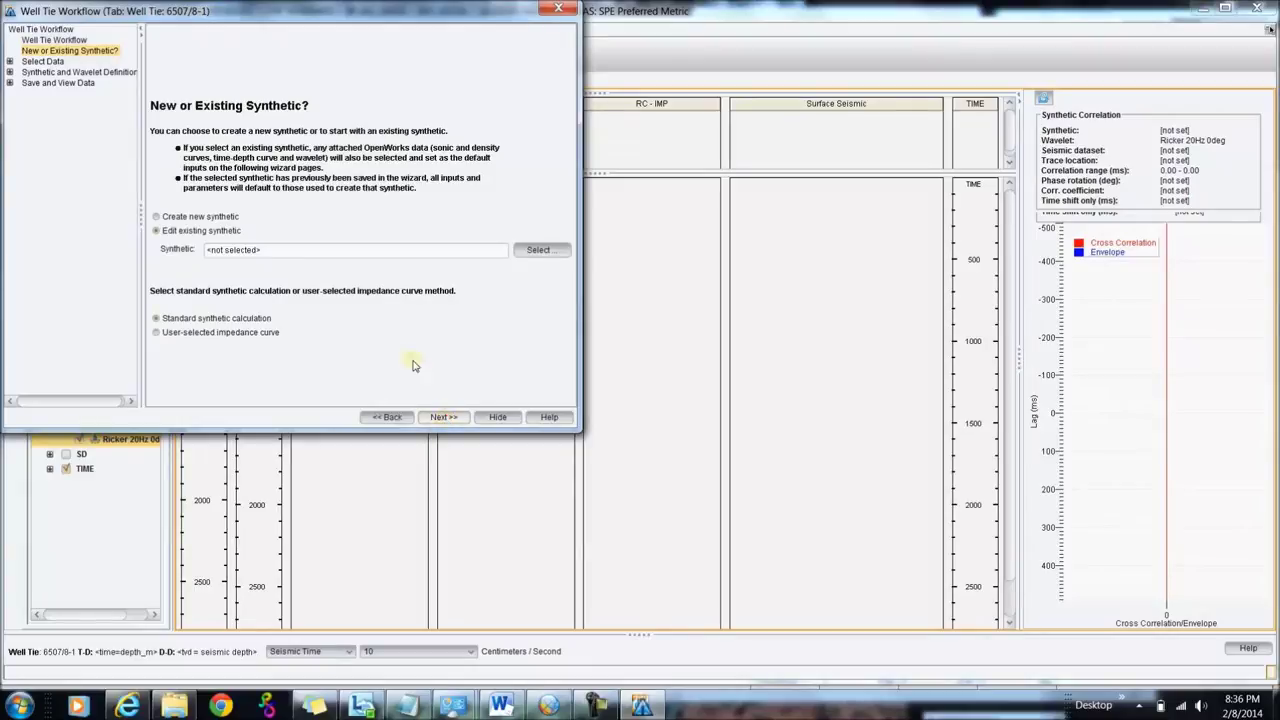
click(212, 216)
click(443, 417)
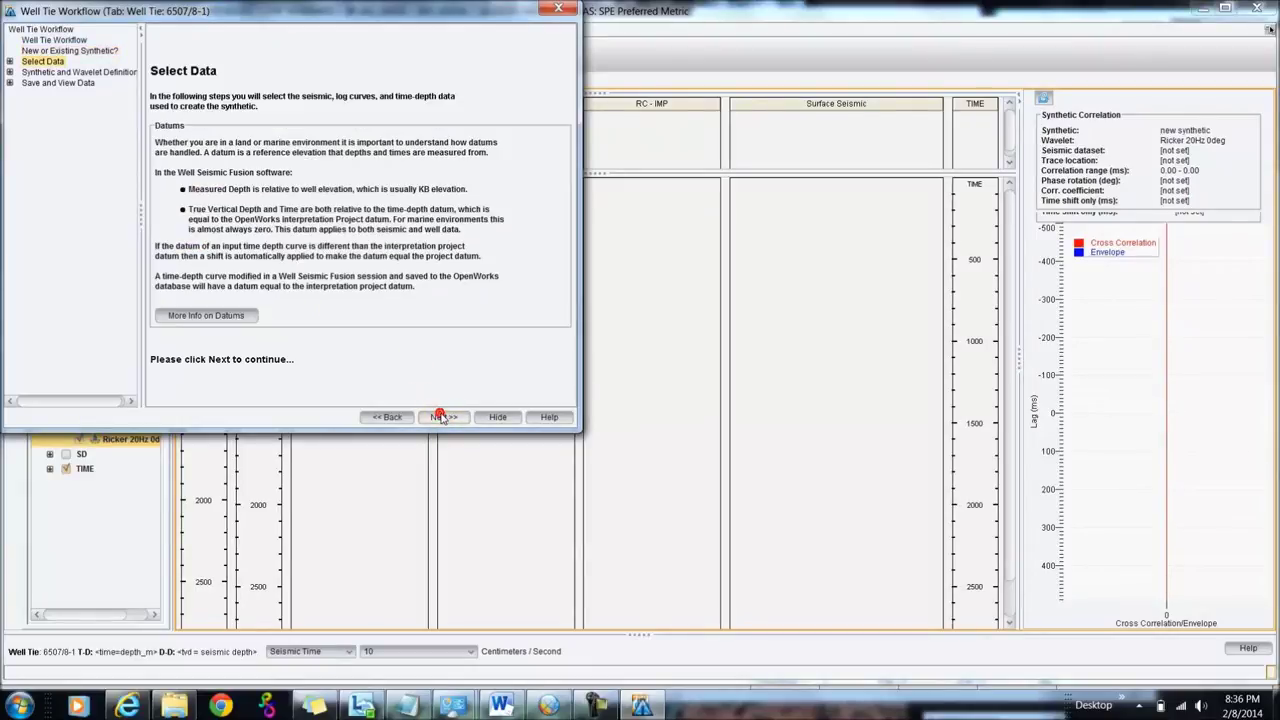
click(443, 417)
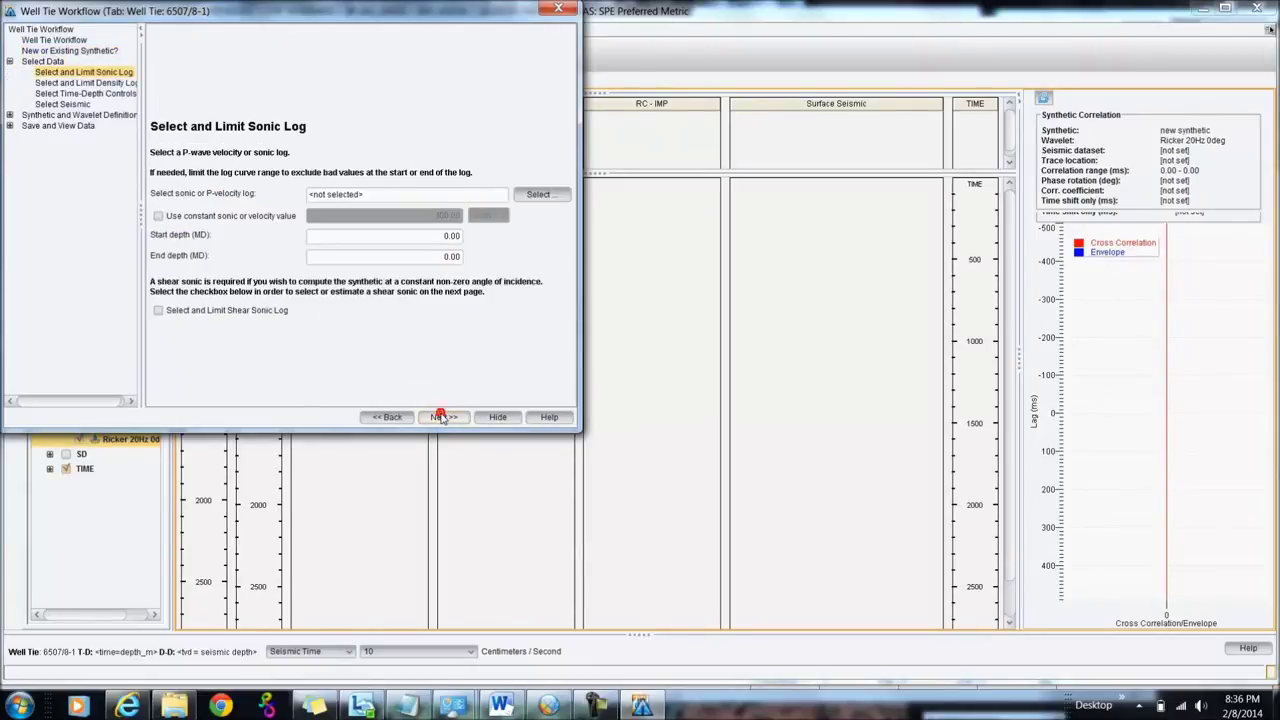
- Select the DT sonic log (1184.00–2584.25 MD) as the synthetic's sonic input
click(545, 195)
drag(435, 188, 1078, 392)
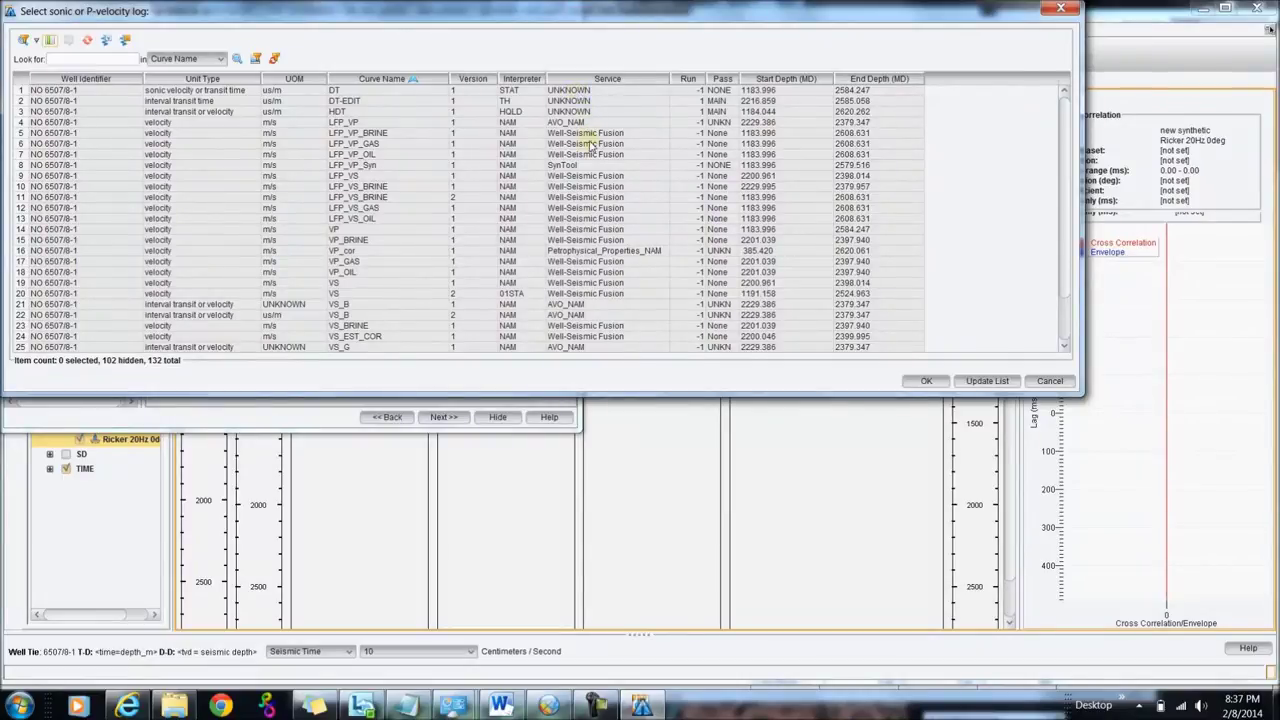
click(582, 91)
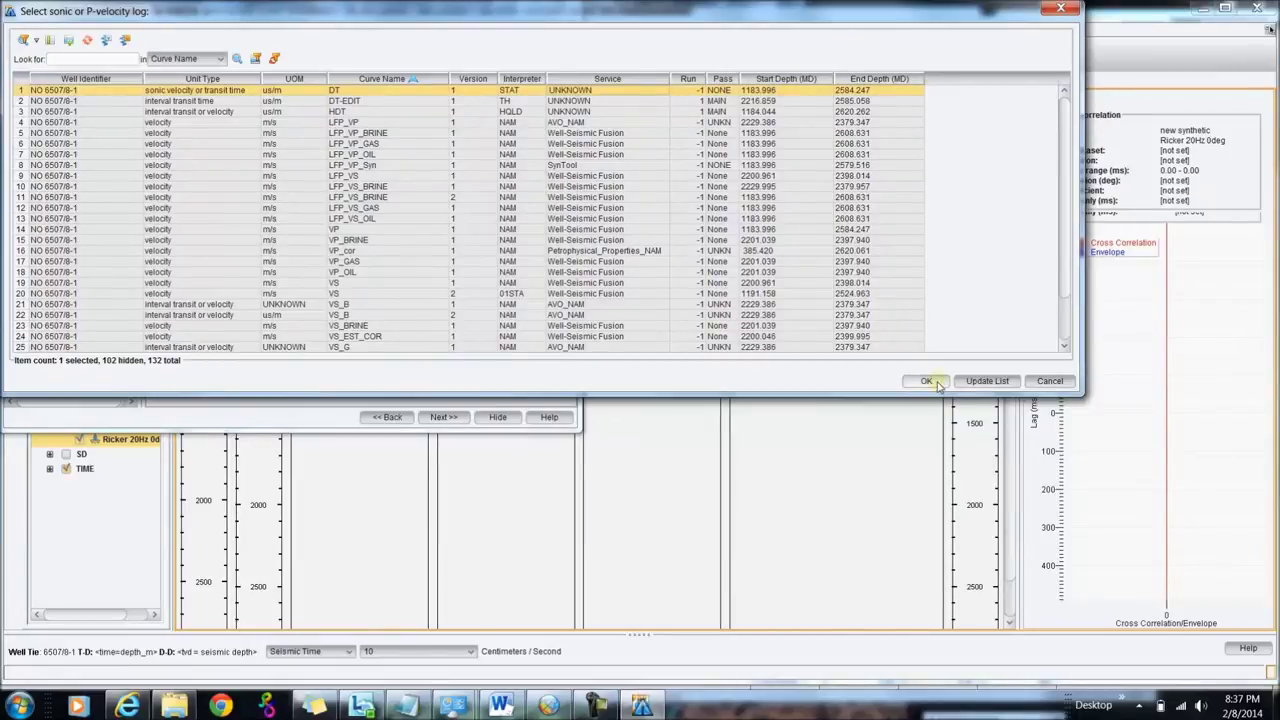
click(928, 381)
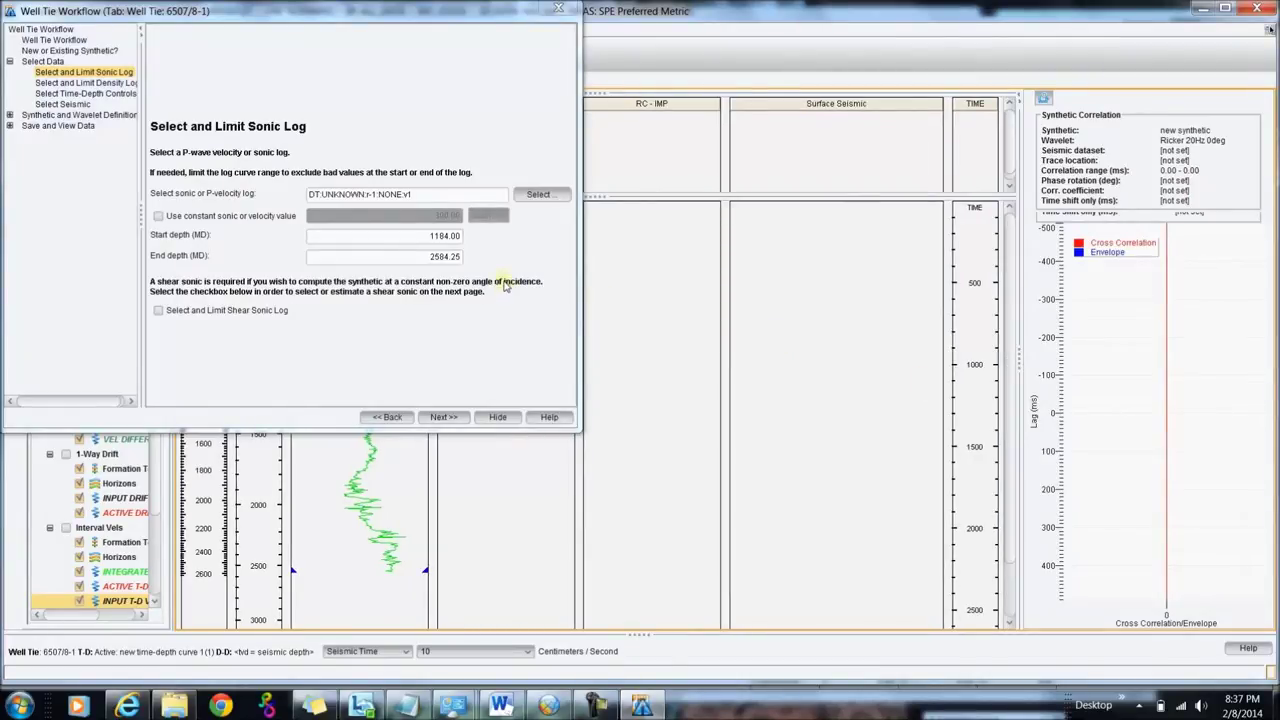
click(446, 418)
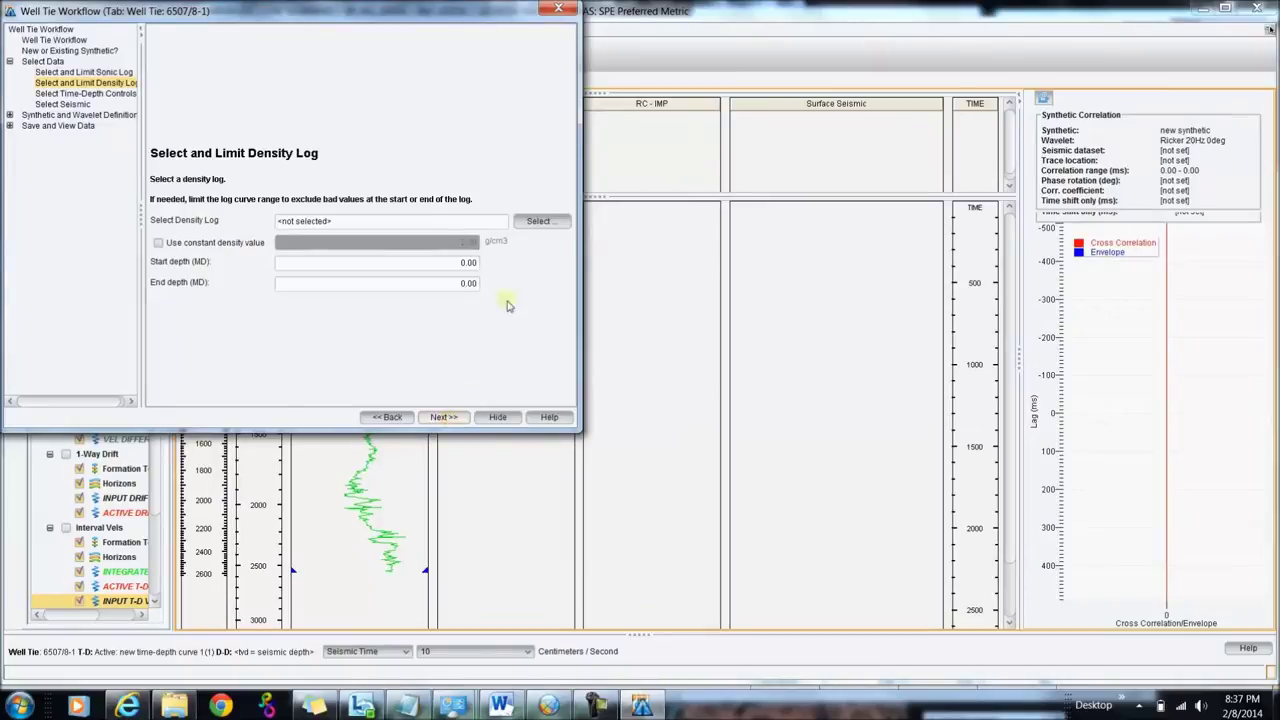
- Select RHOB (PETROWORKS, 2200.05–2608.63 MD) as the synthetic's density log
click(539, 222)
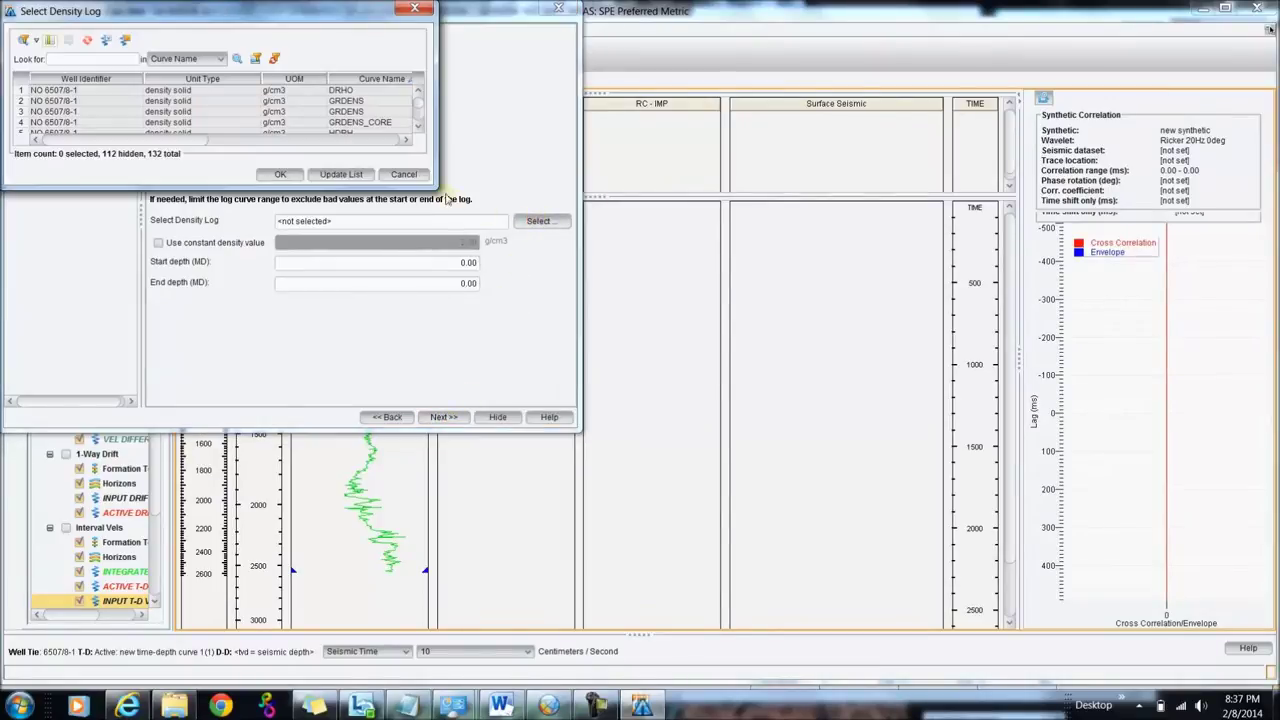
drag(435, 185, 857, 360)
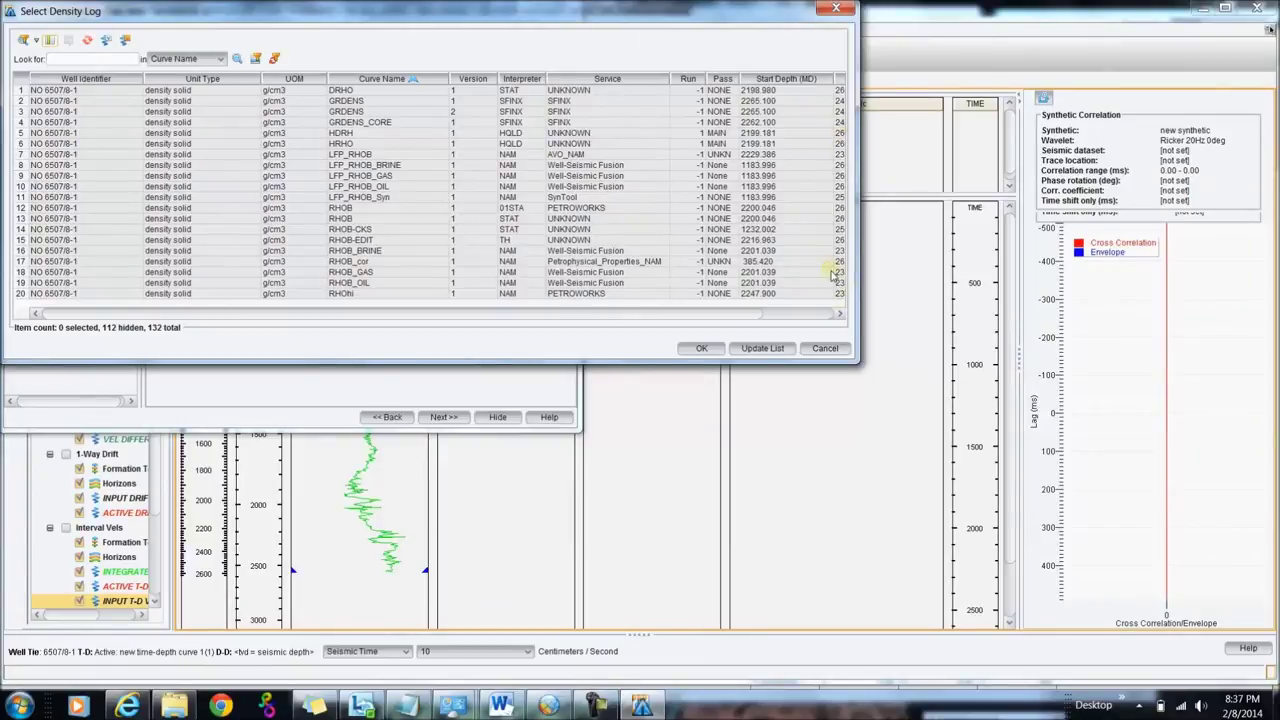
drag(887, 287, 966, 288)
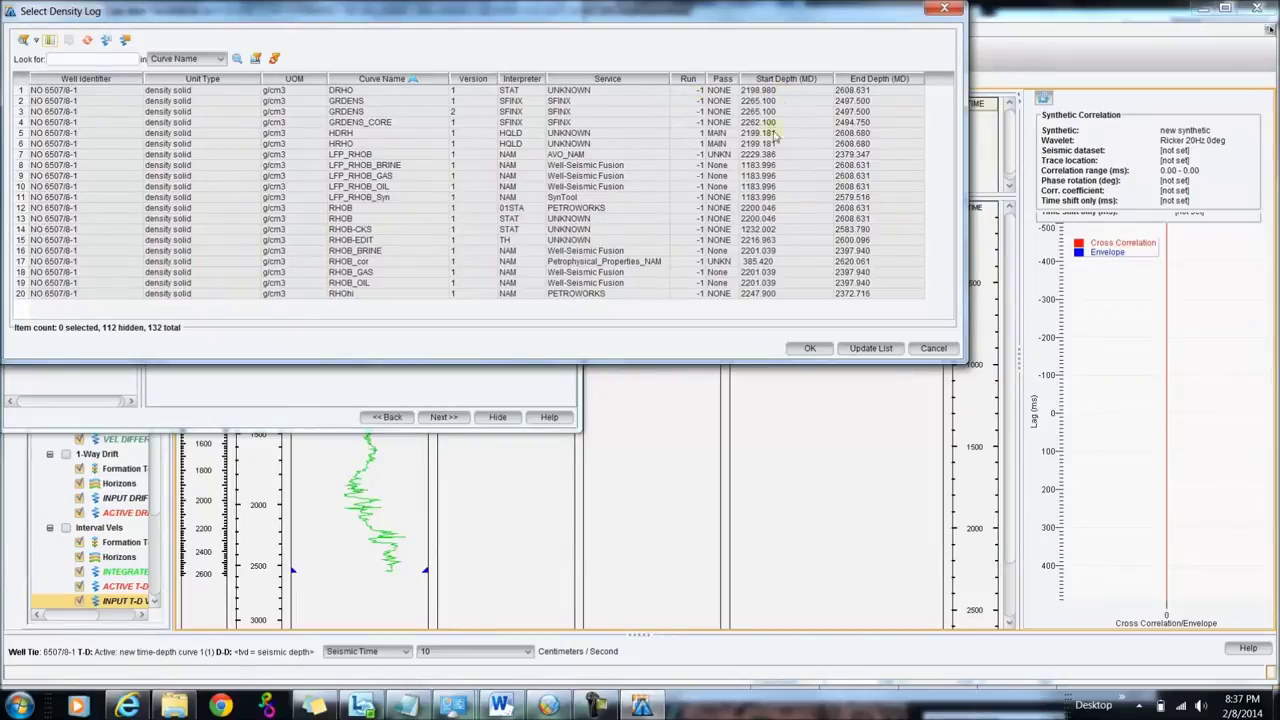
click(762, 210)
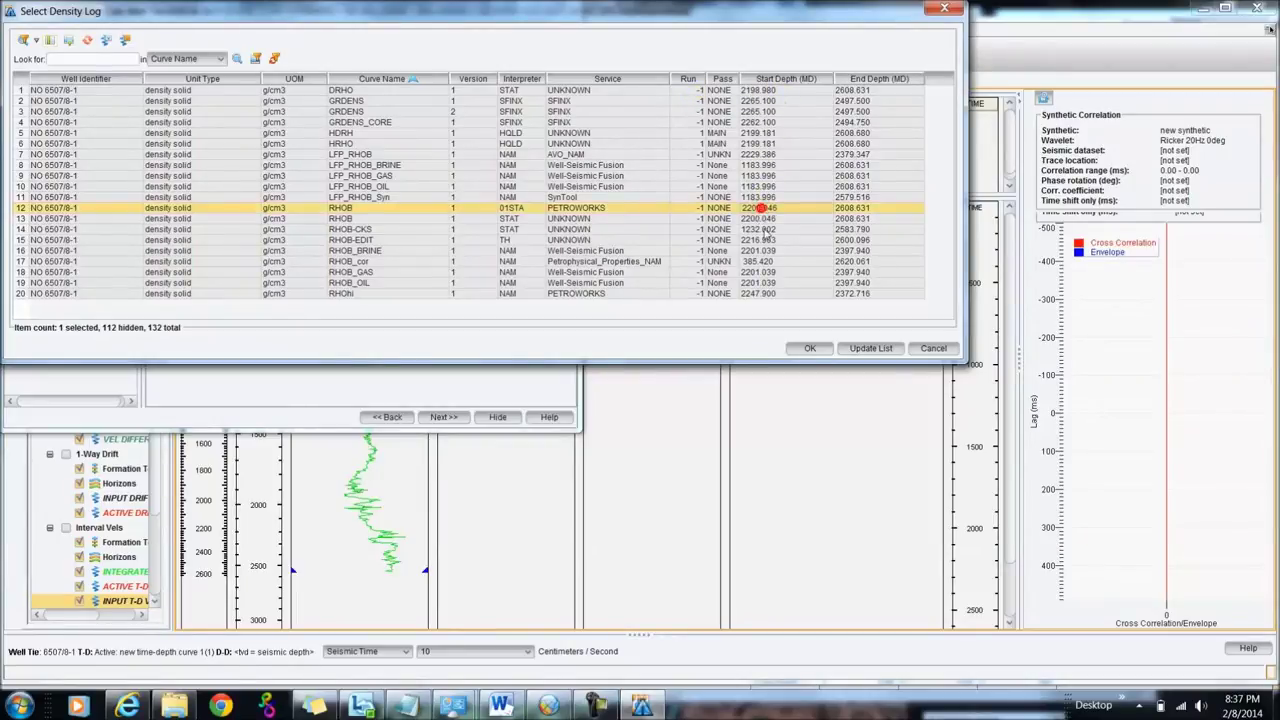
click(808, 348)
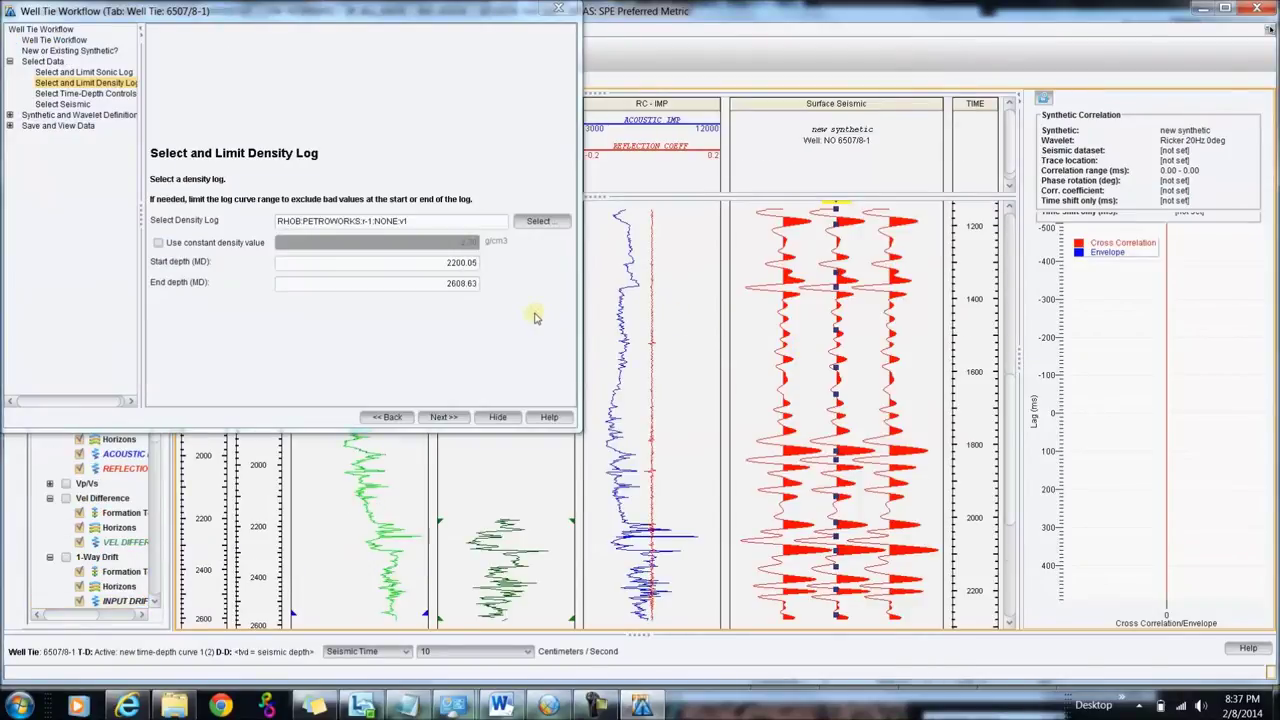
click(455, 422)
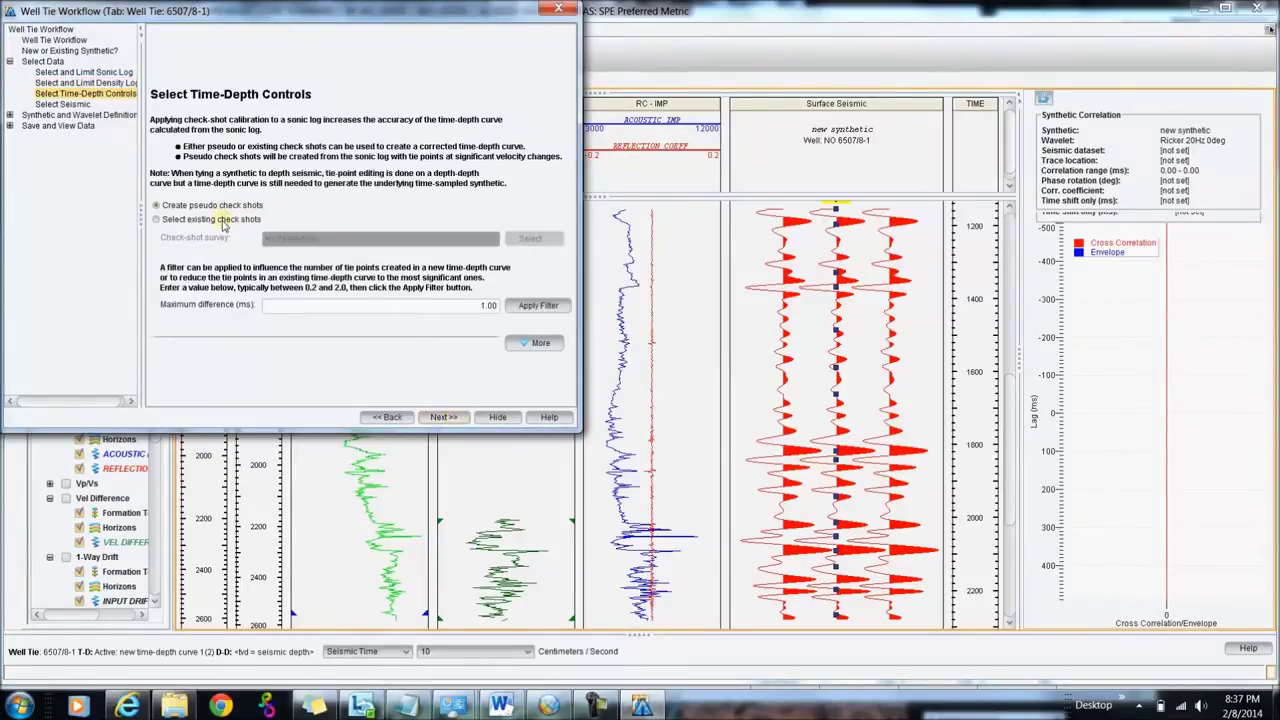
- Filter the pseudo check-shot tie points using a 2.00 ms maximum difference
drag(428, 16, 550, 28)
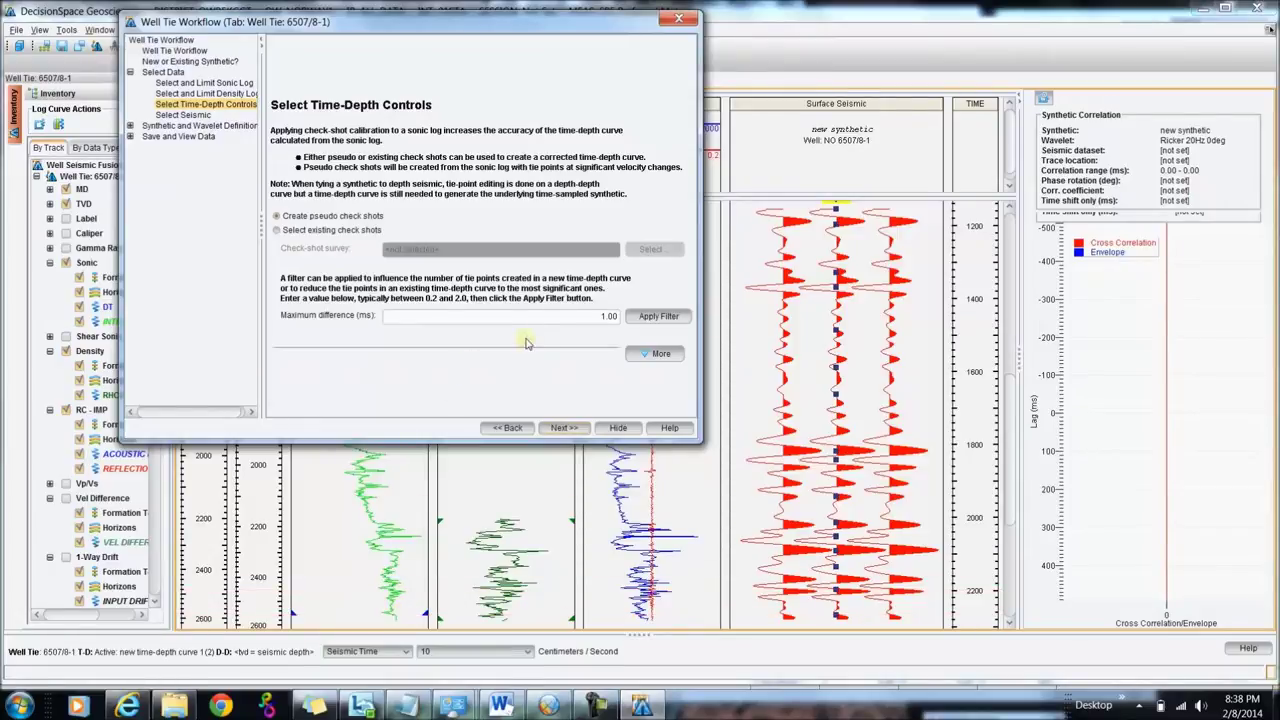
double_click(595, 318)
text(2.00)
click(645, 318)
click(565, 427)
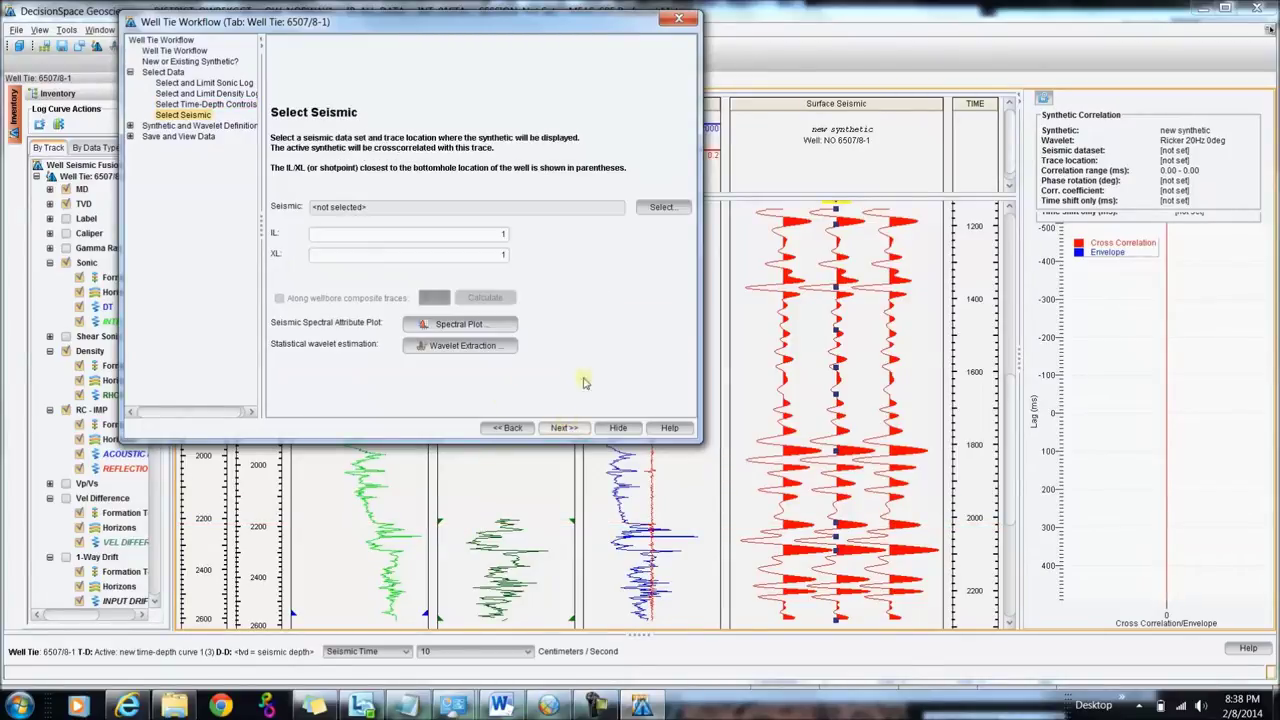
- Select full_offset:Final:BRI as the tie seismic at IL 505, XL 1069
click(659, 207)
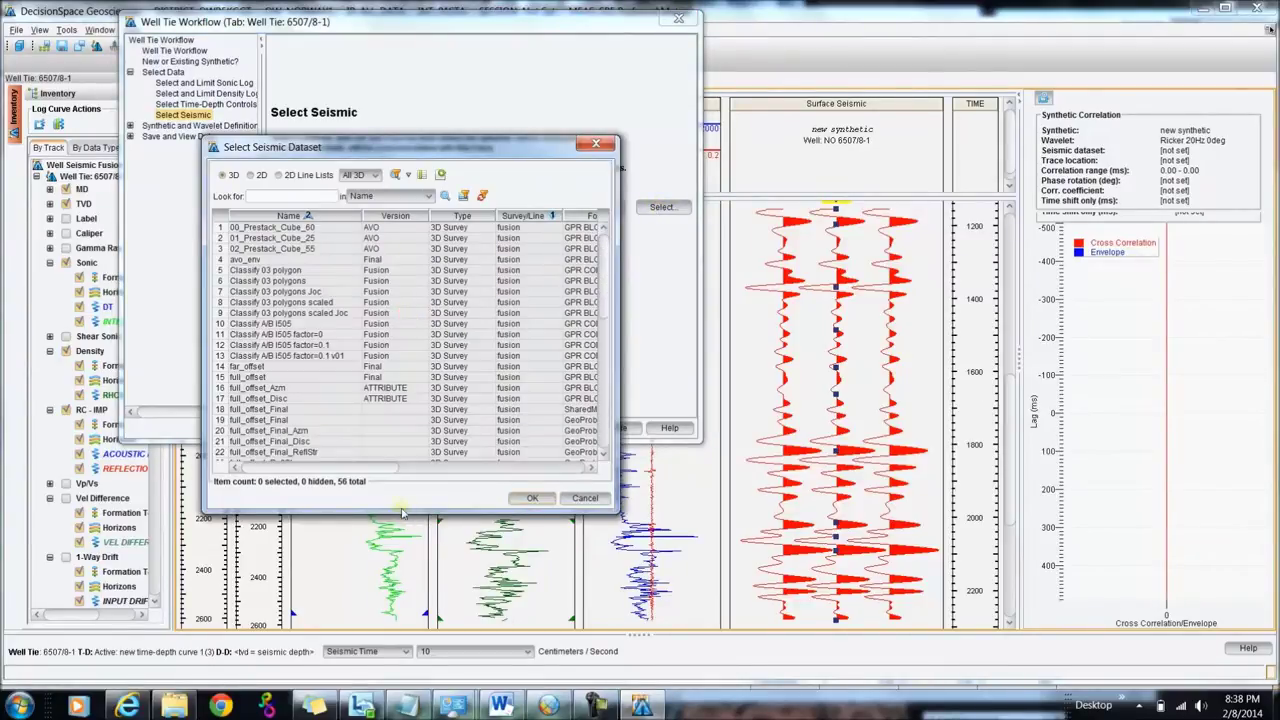
click(283, 378)
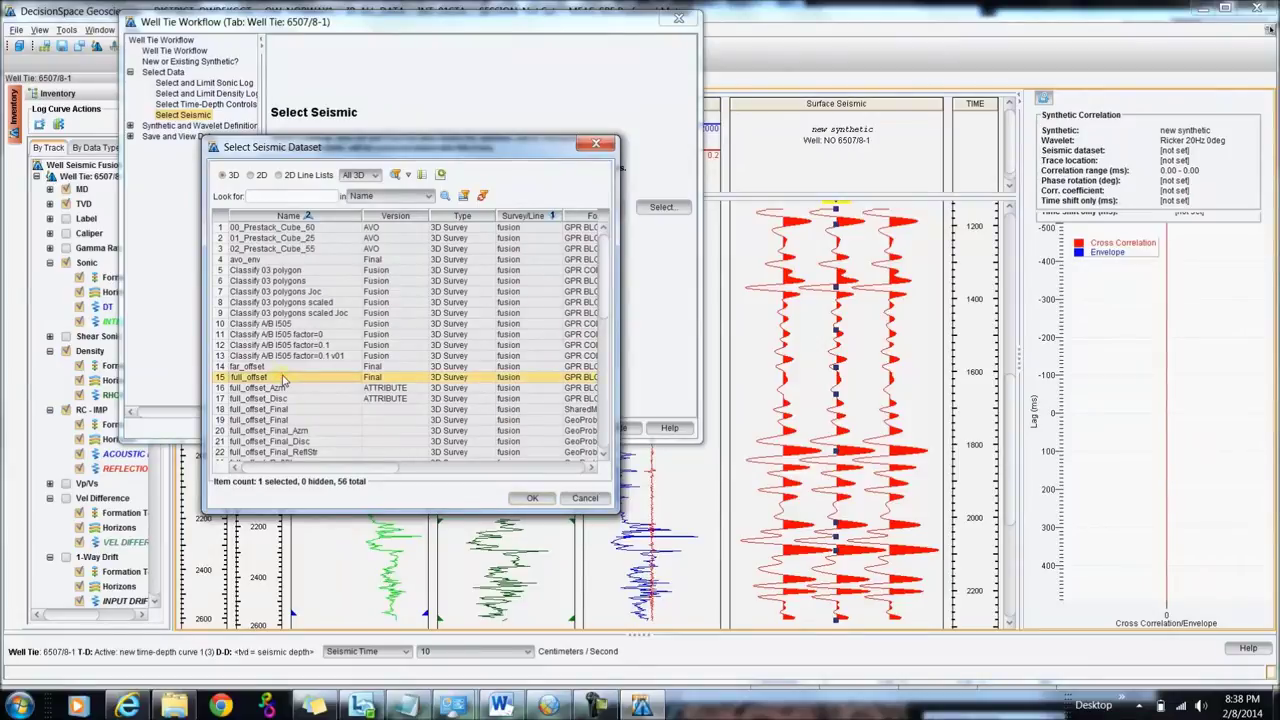
click(514, 497)
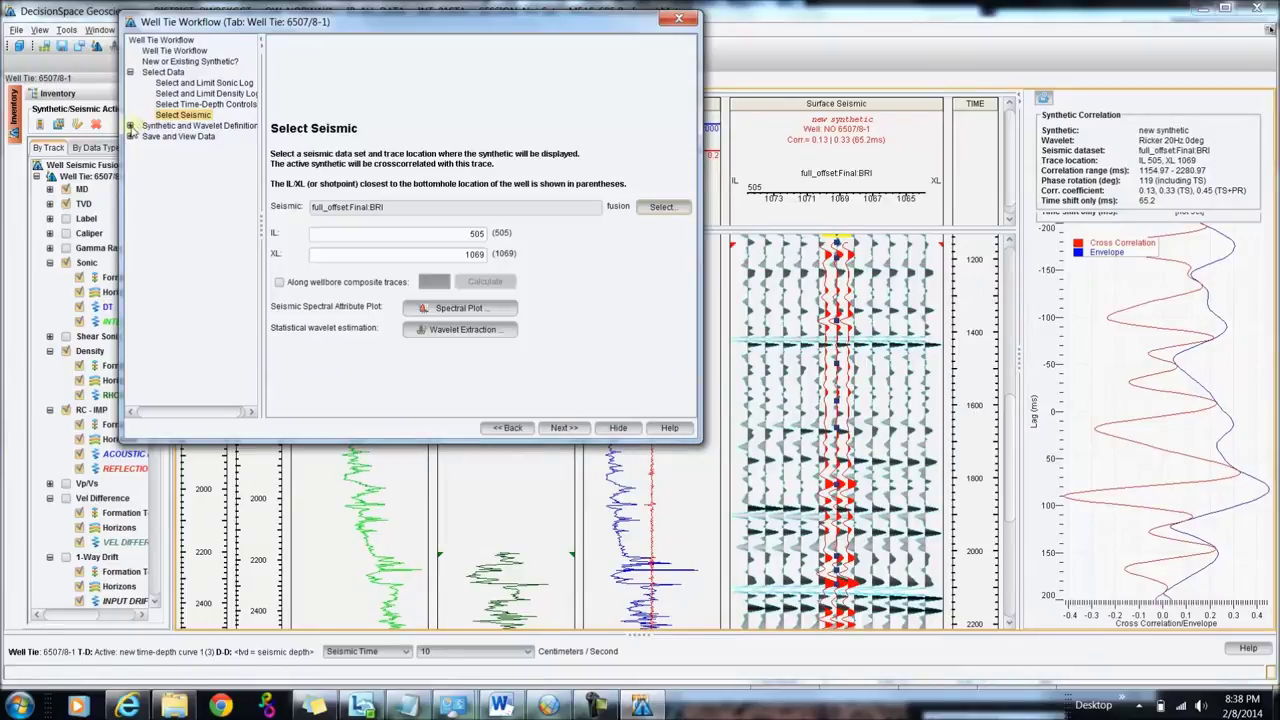
- Add the Wavelet track to the well tie display from the data inventory
click(130, 126)
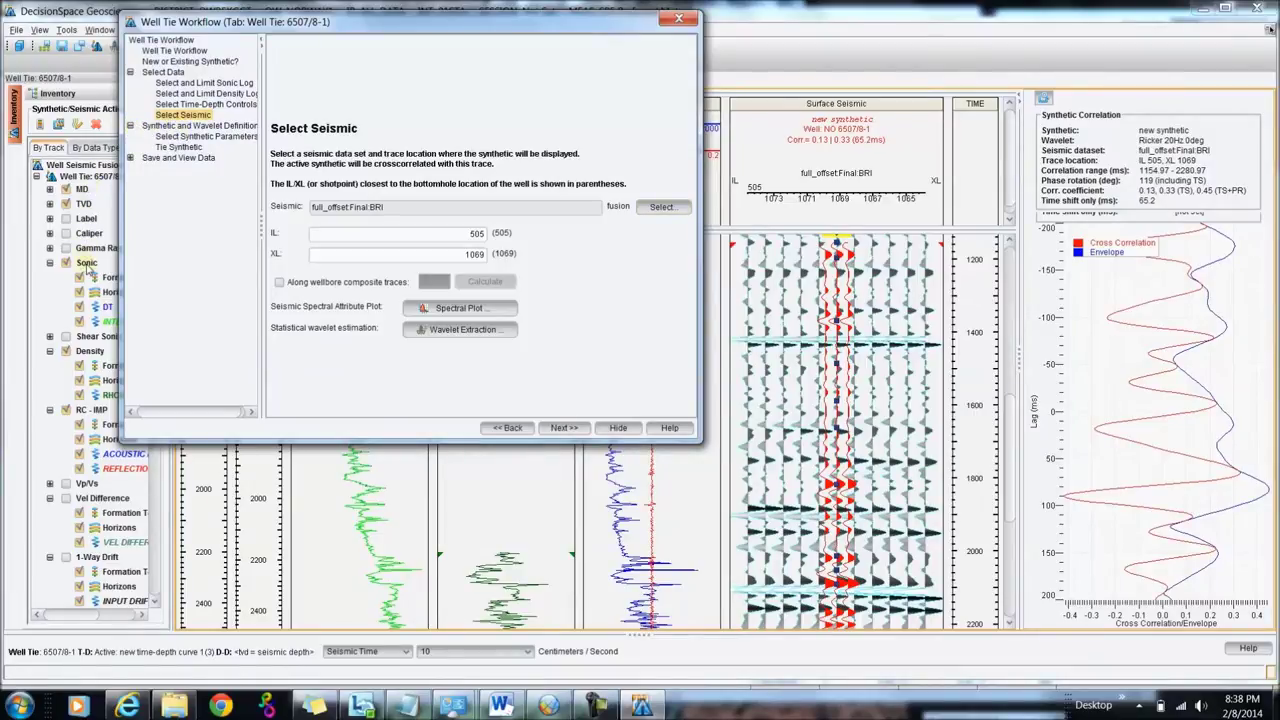
click(95, 177)
double_click(100, 182)
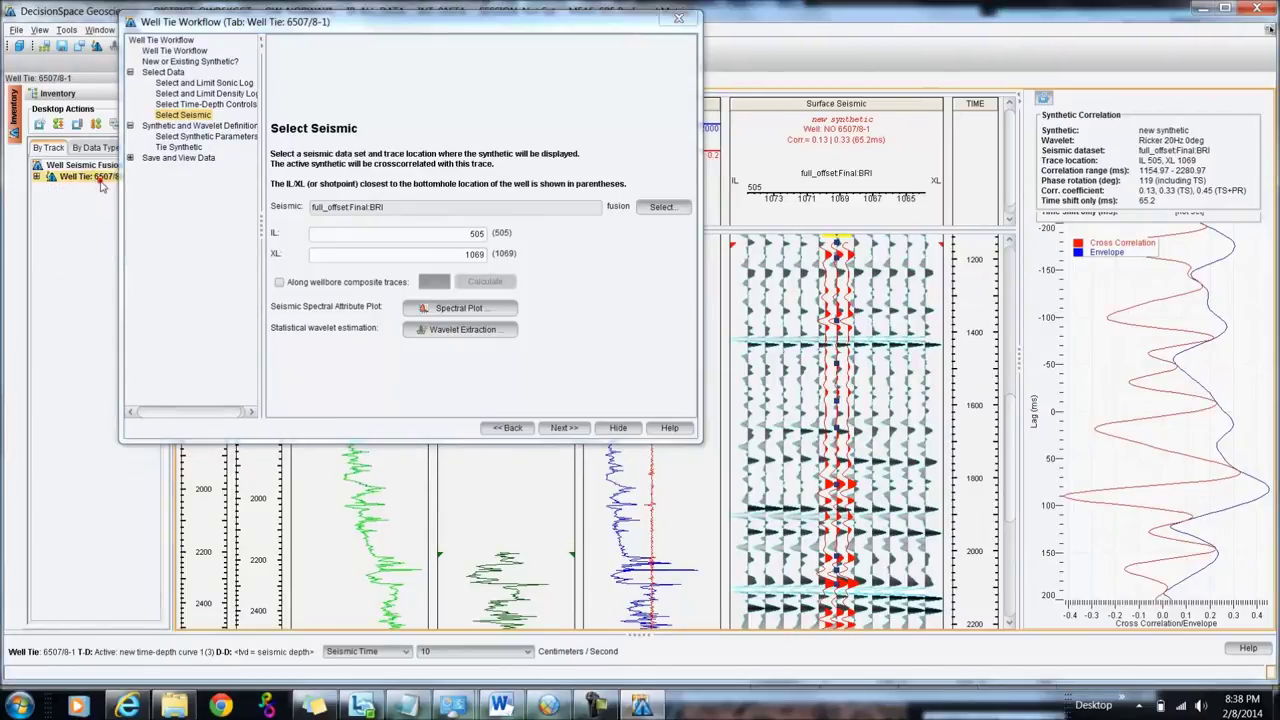
click(36, 177)
click(66, 398)
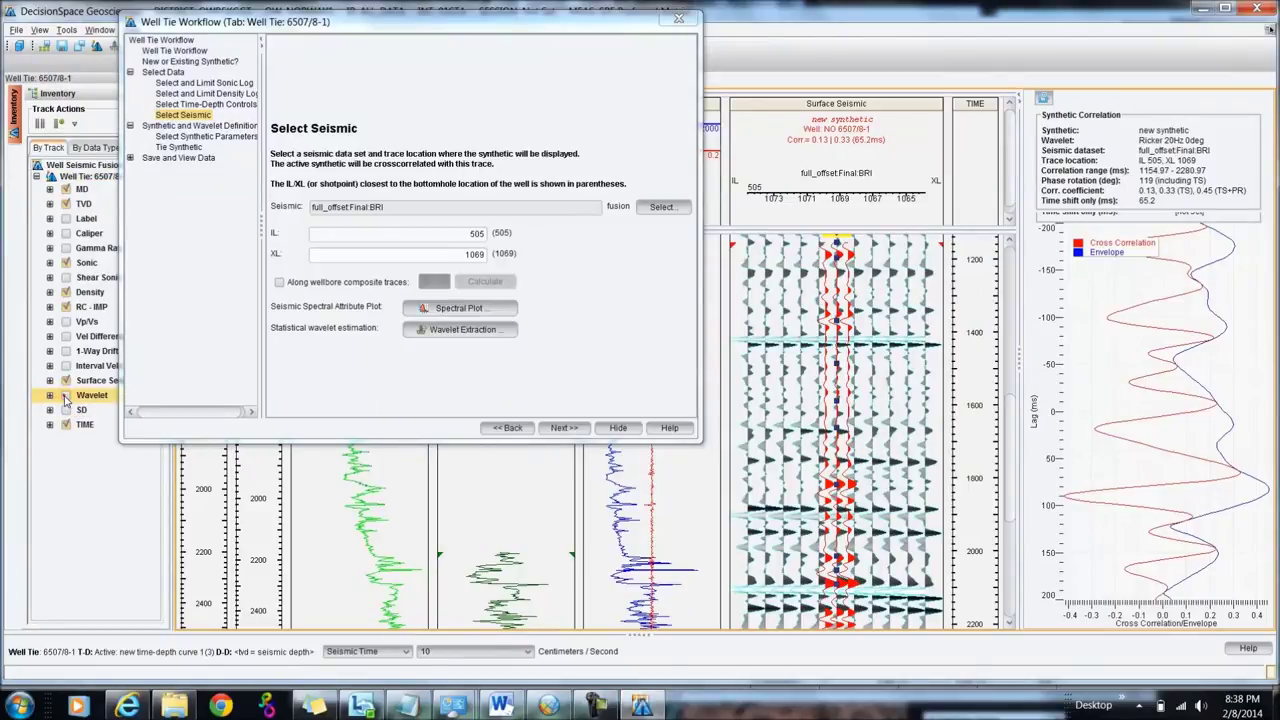
click(66, 398)
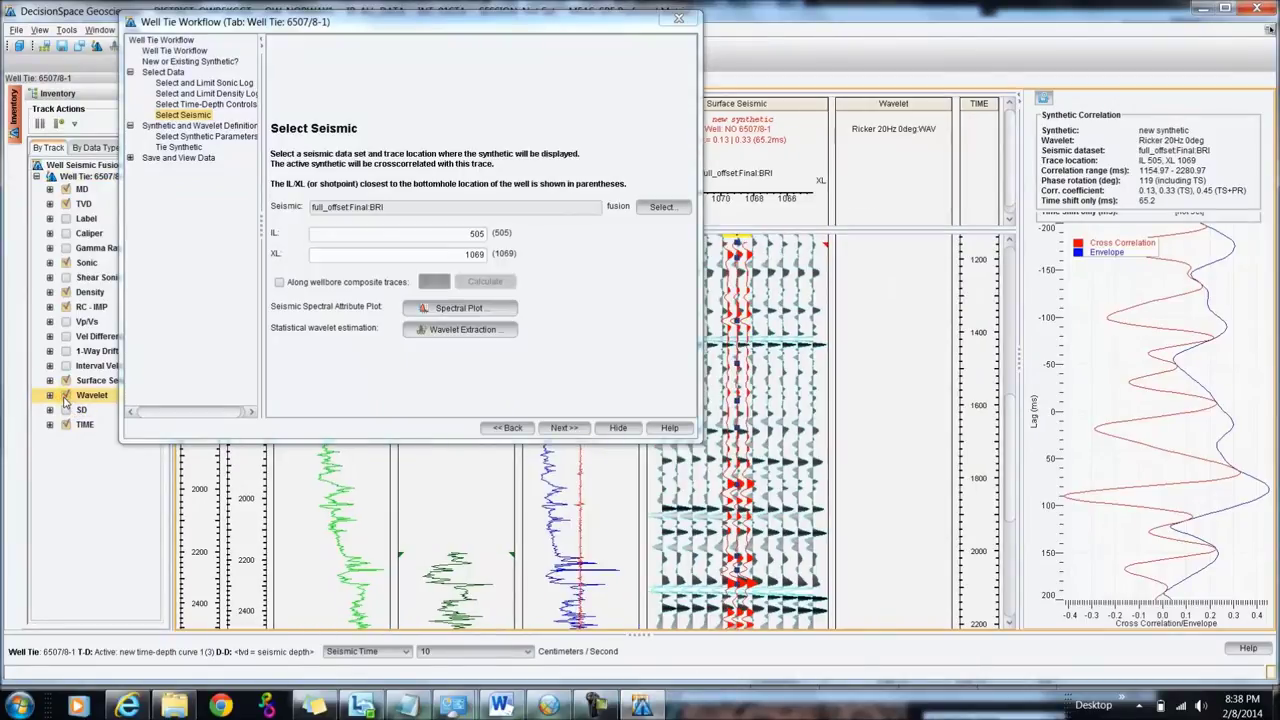
- Step the Ricker wavelet frequency through 19–22 Hz, then return it to 20 Hz
click(563, 428)
click(564, 428)
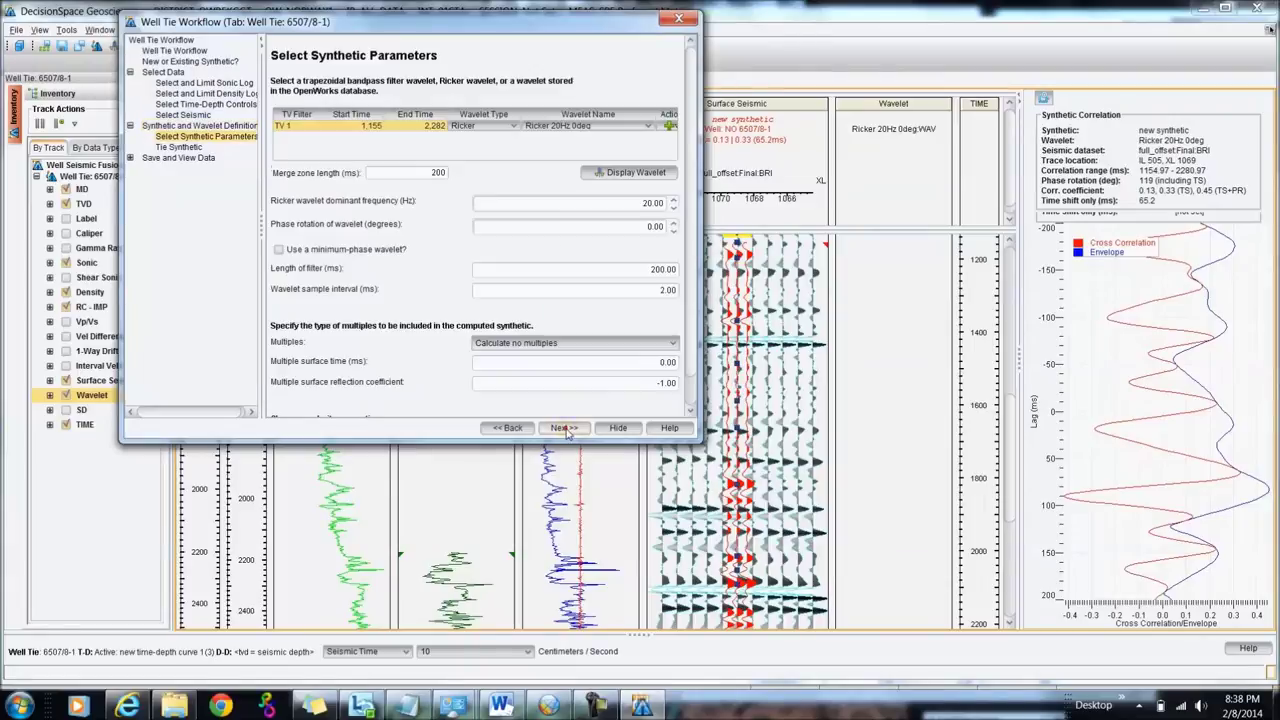
click(674, 208)
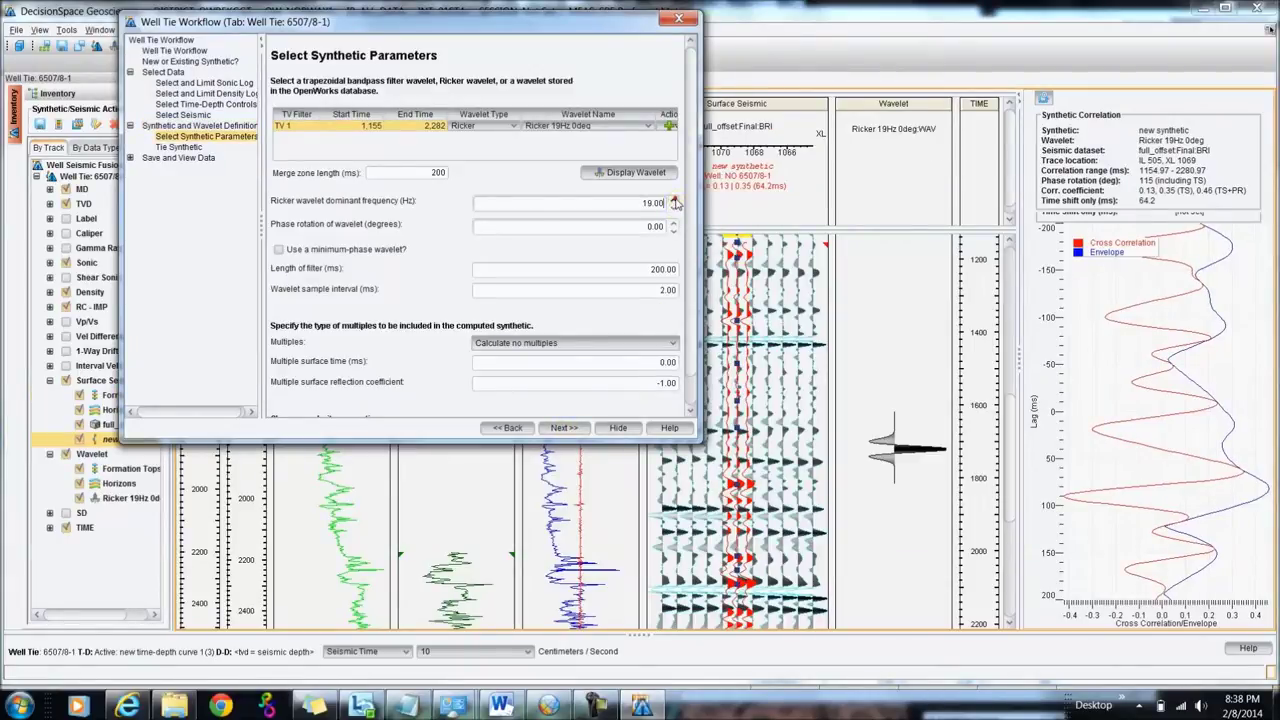
click(674, 199)
click(674, 199)
click(674, 199)
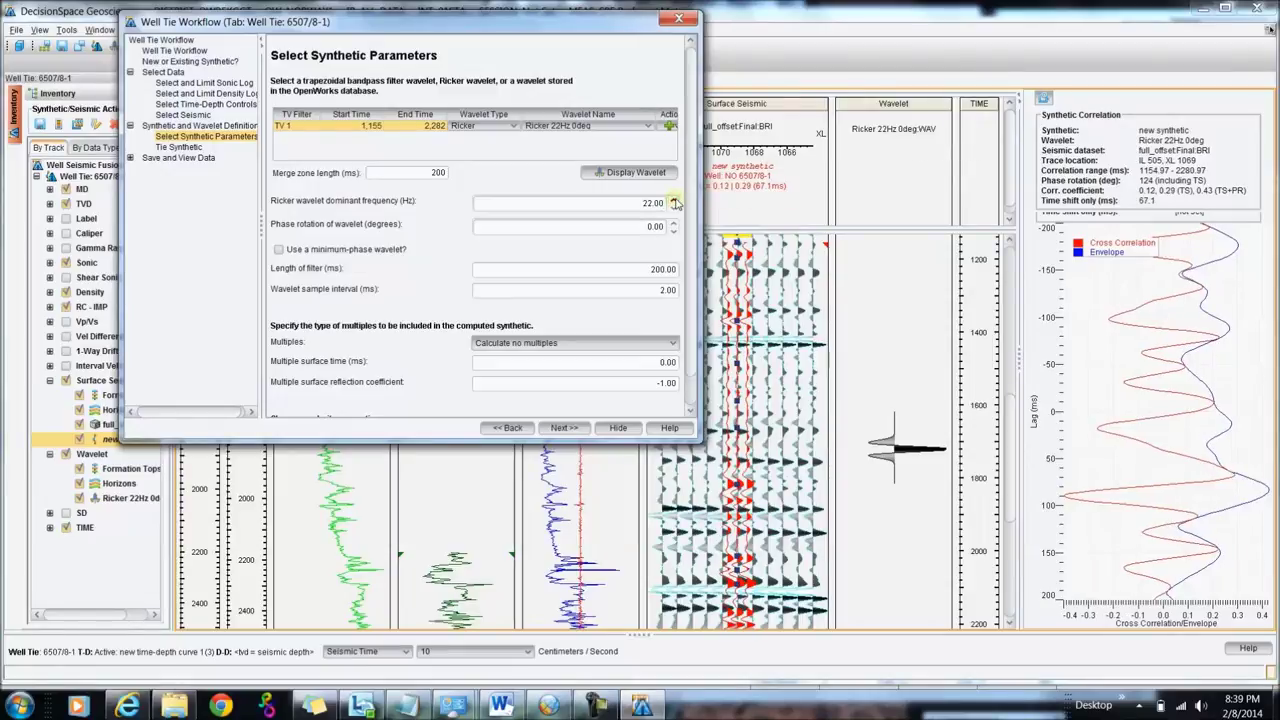
click(674, 208)
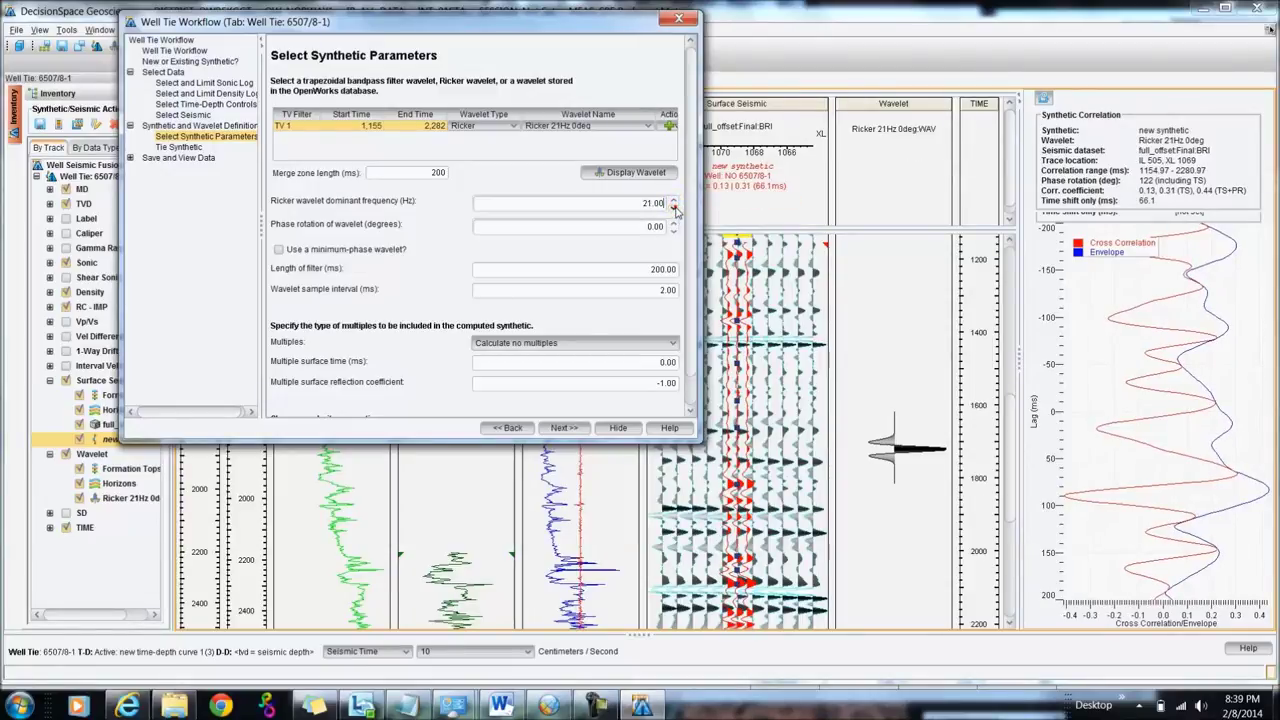
click(674, 208)
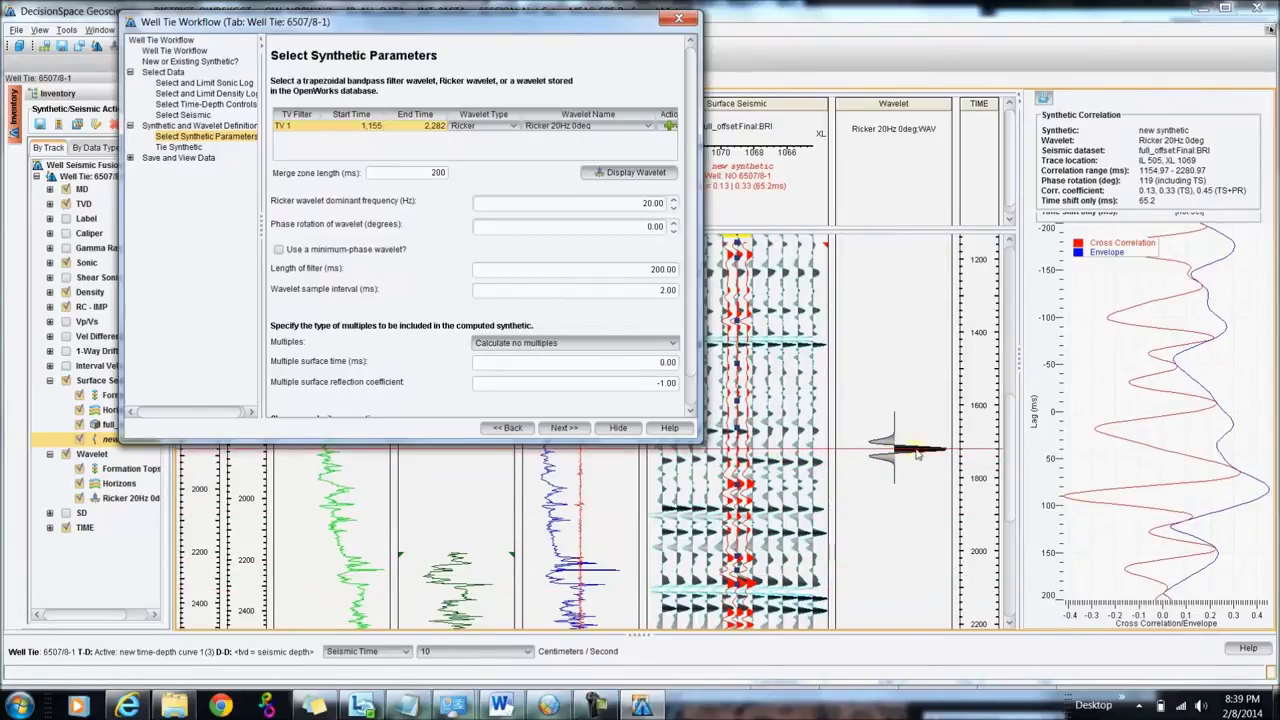
- Go back to Select Seismic and open the seismic spectral attribute plot
scroll(1010, 487, down, 1)
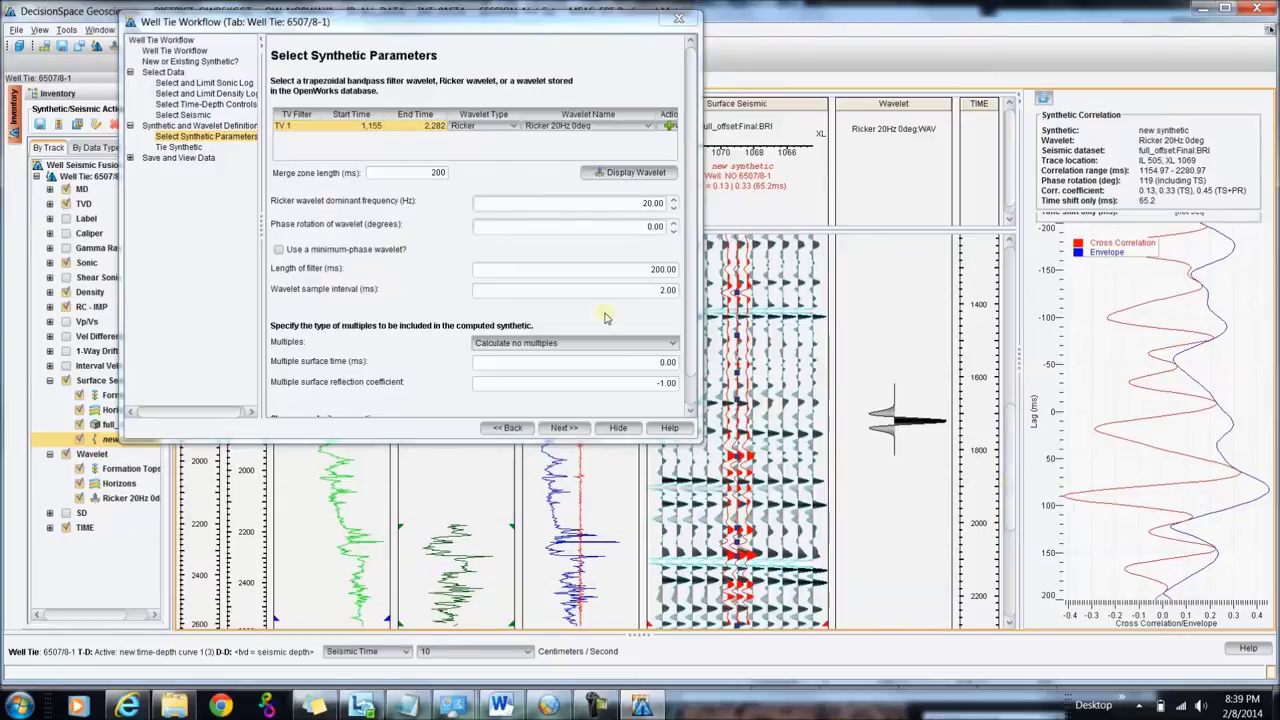
click(176, 115)
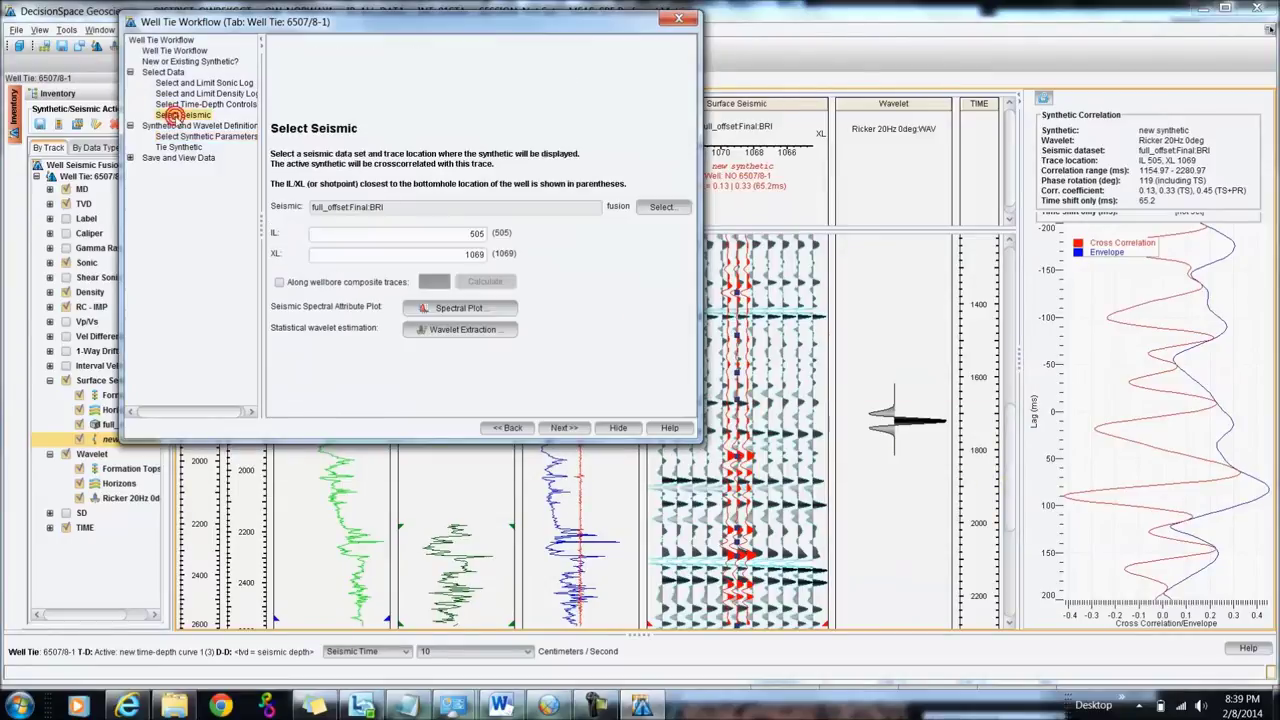
click(484, 310)
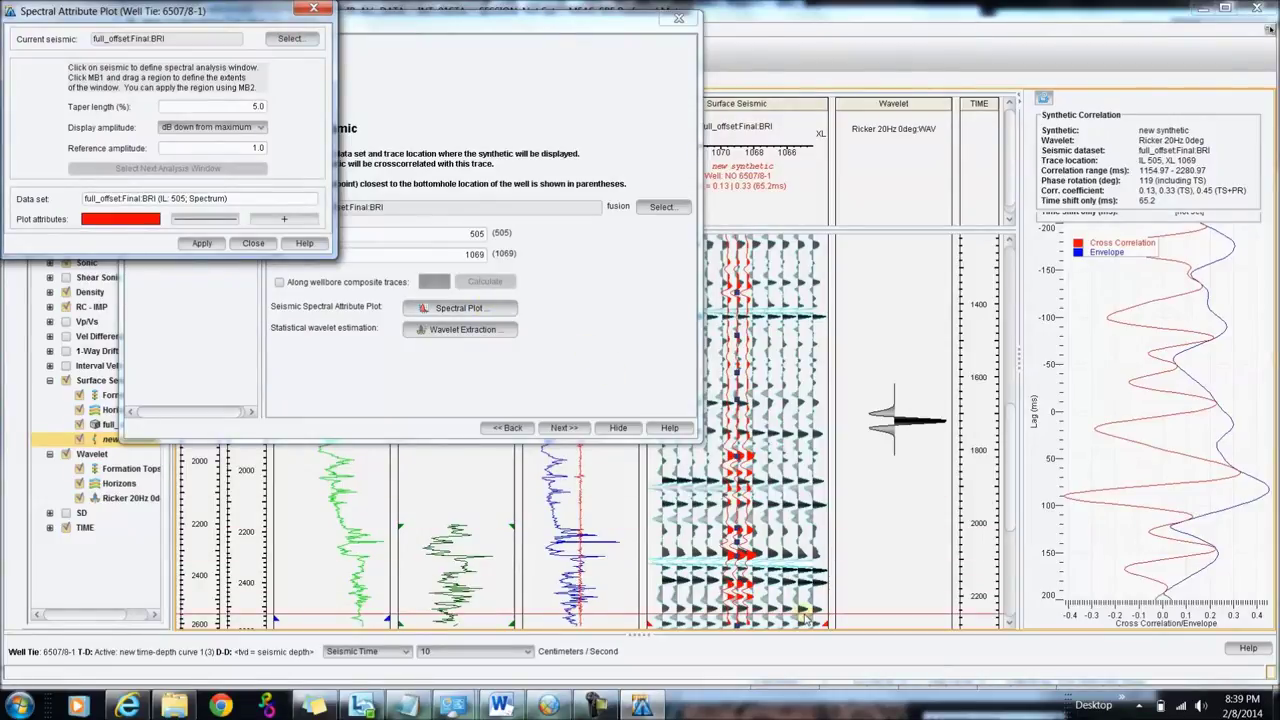
- Outline a spectral analysis window on the seismic around 1800–2200 ms
click(676, 458)
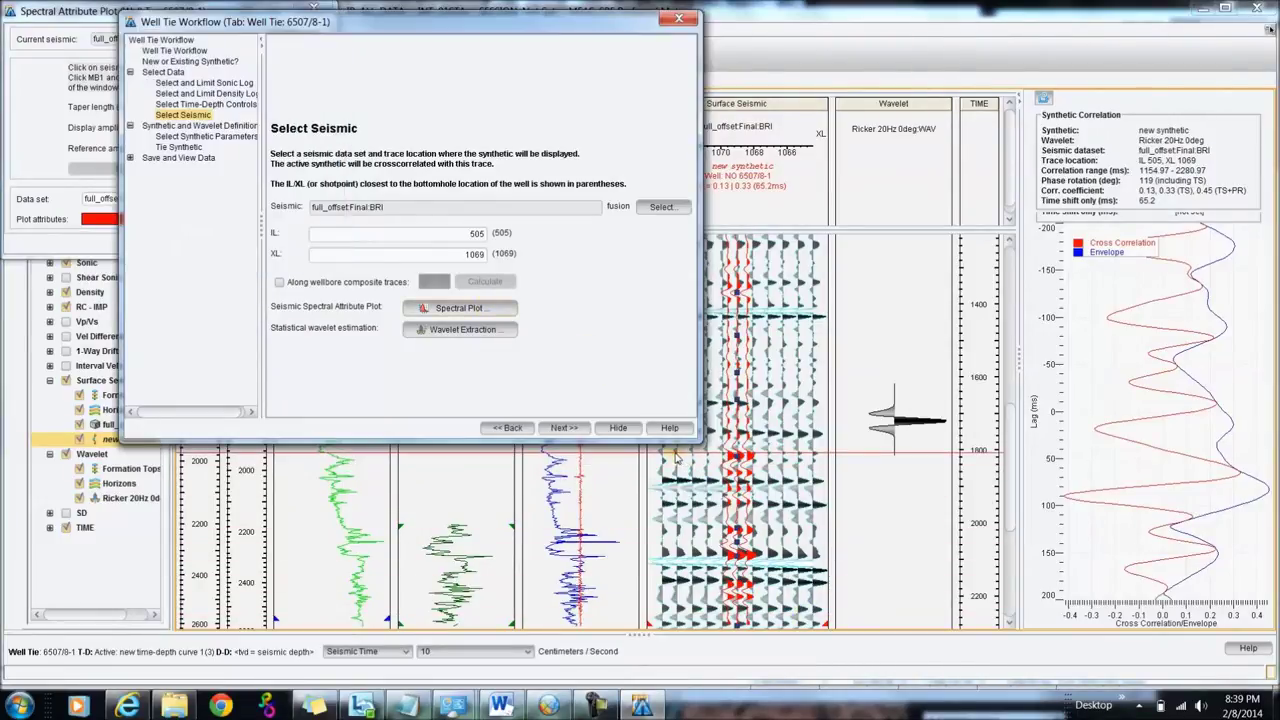
drag(676, 458, 801, 626)
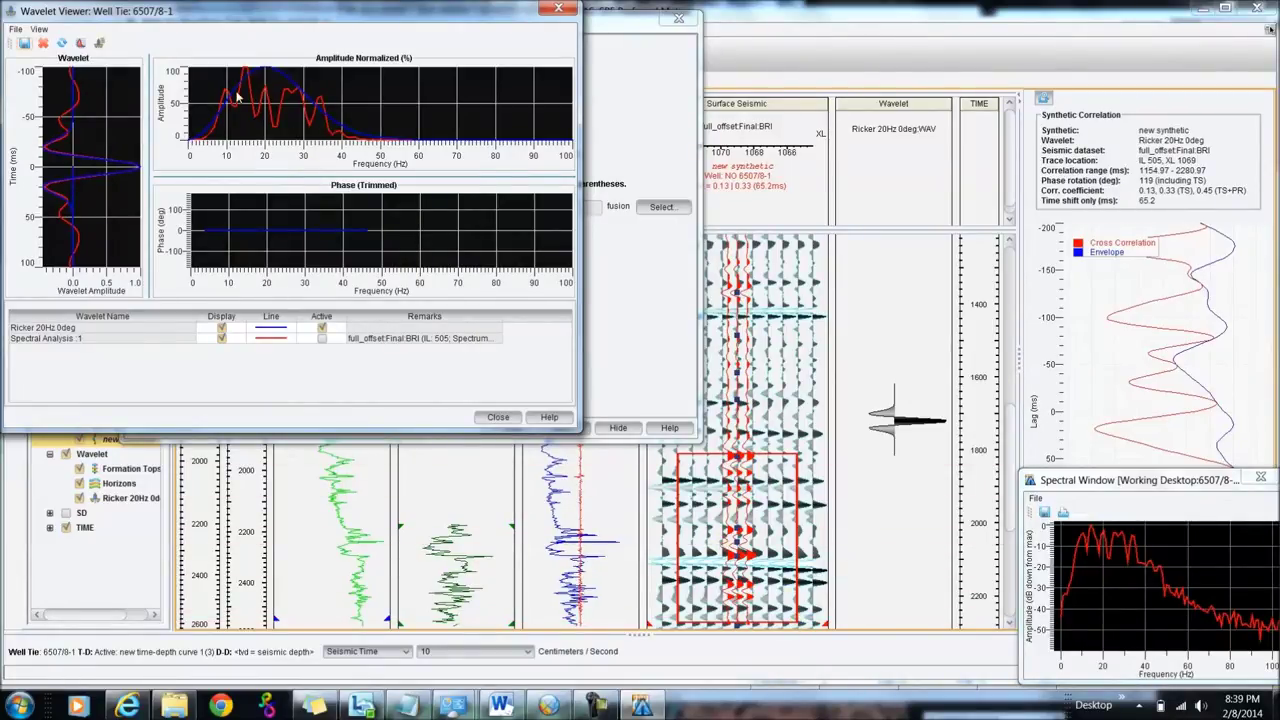
drag(595, 20, 482, 261)
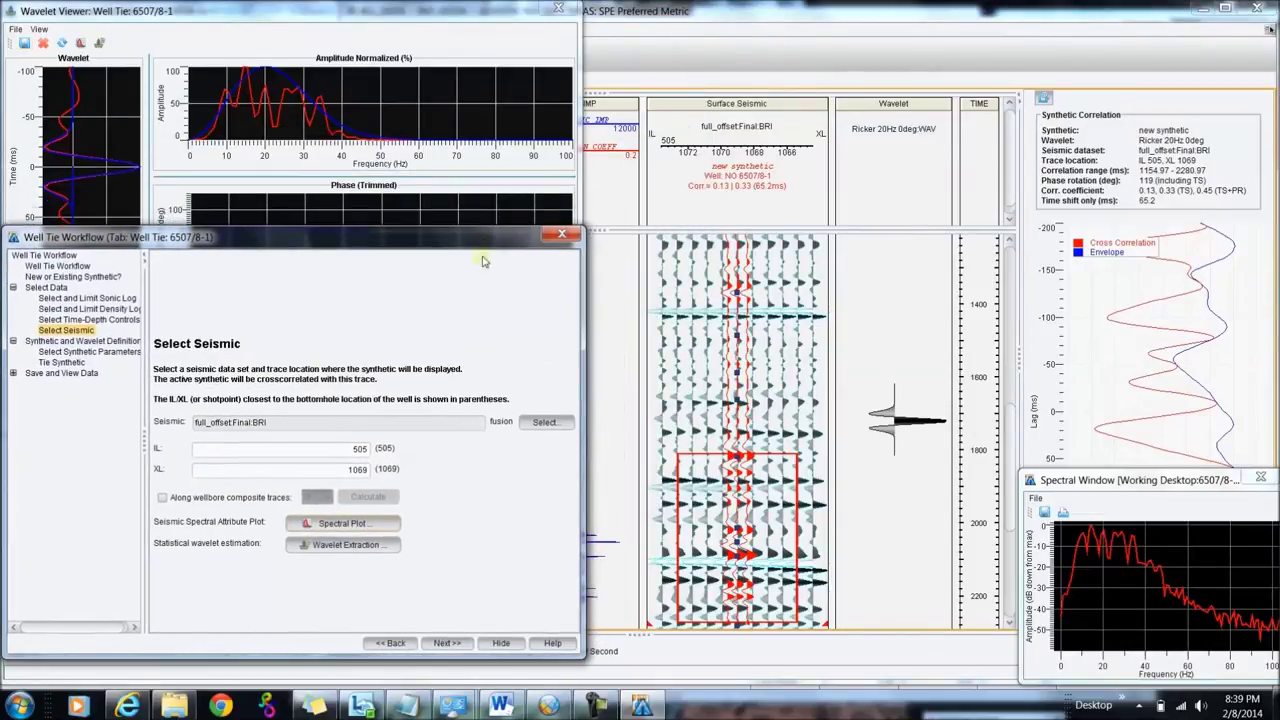
- Compare Ricker frequencies between 17 and 20 Hz, settling back on 20 Hz
click(95, 353)
click(556, 426)
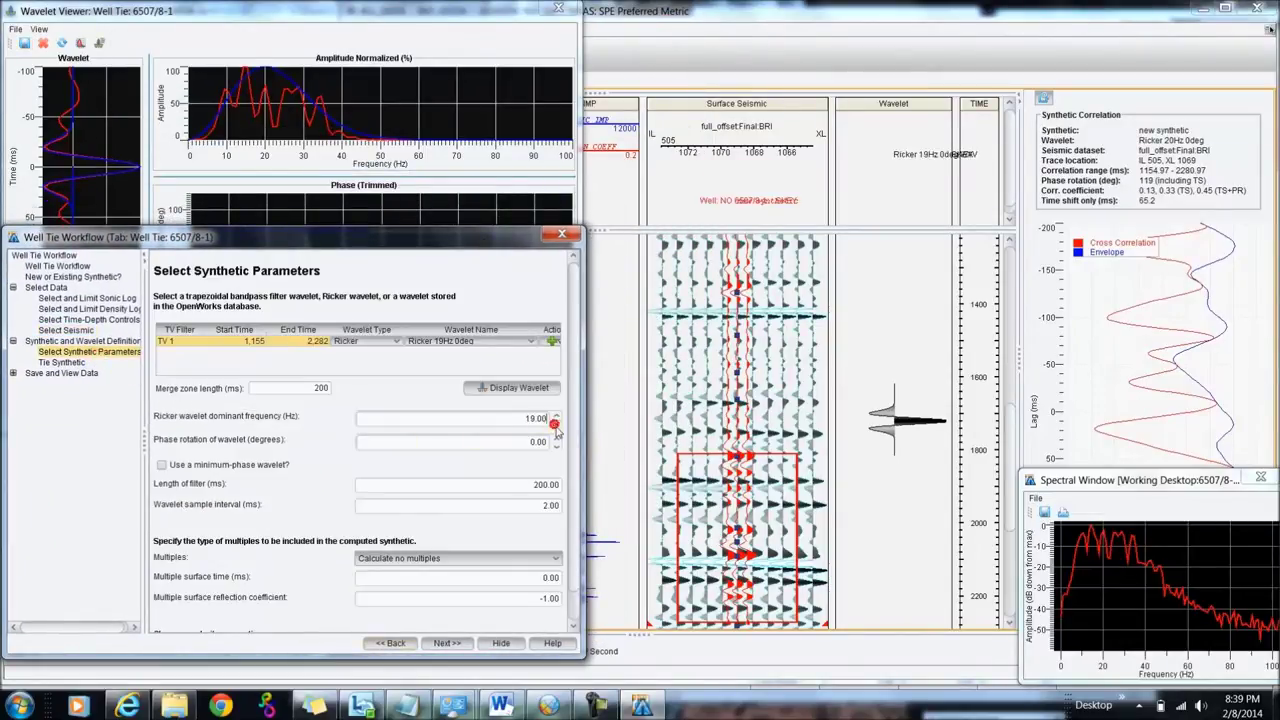
click(556, 426)
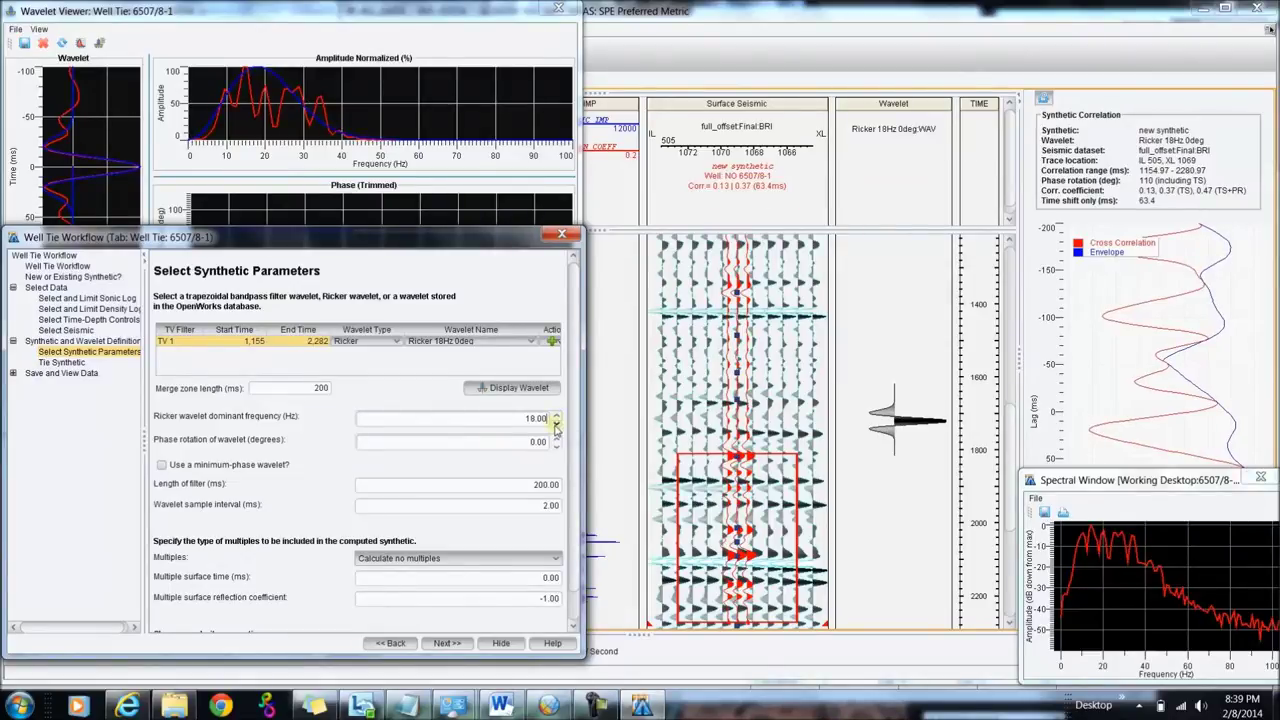
click(557, 417)
click(557, 417)
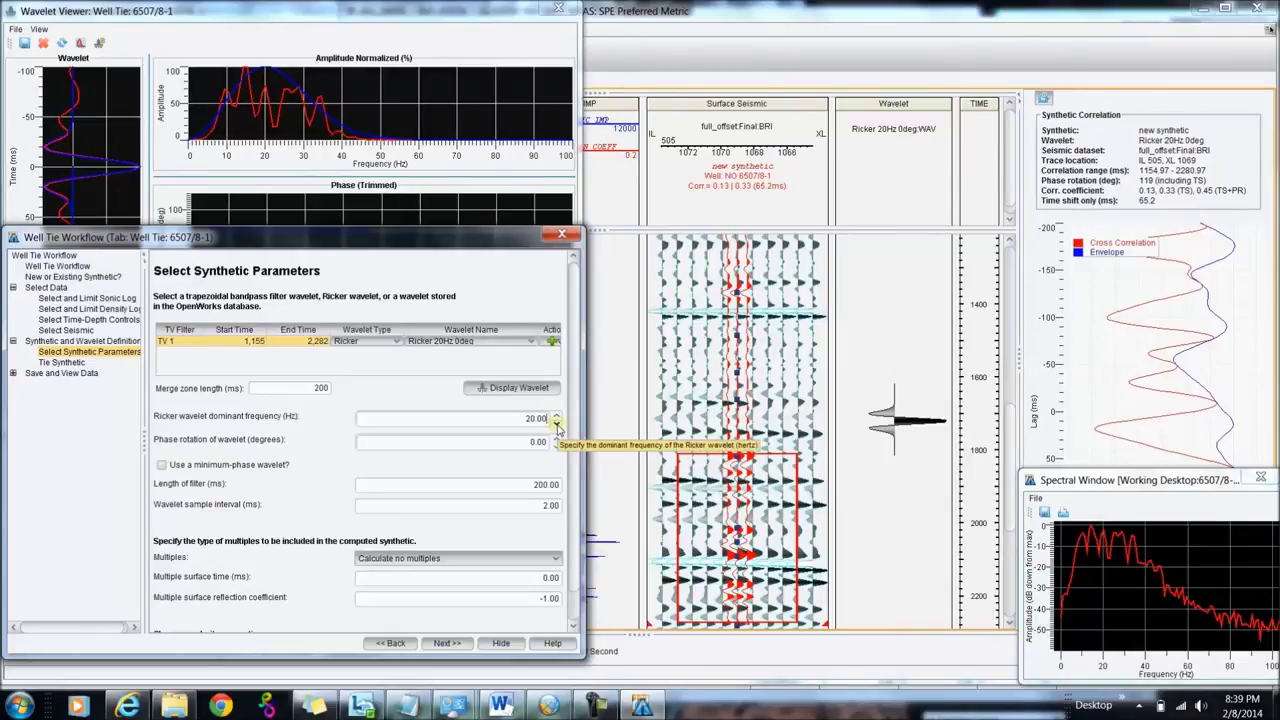
click(556, 426)
click(556, 426)
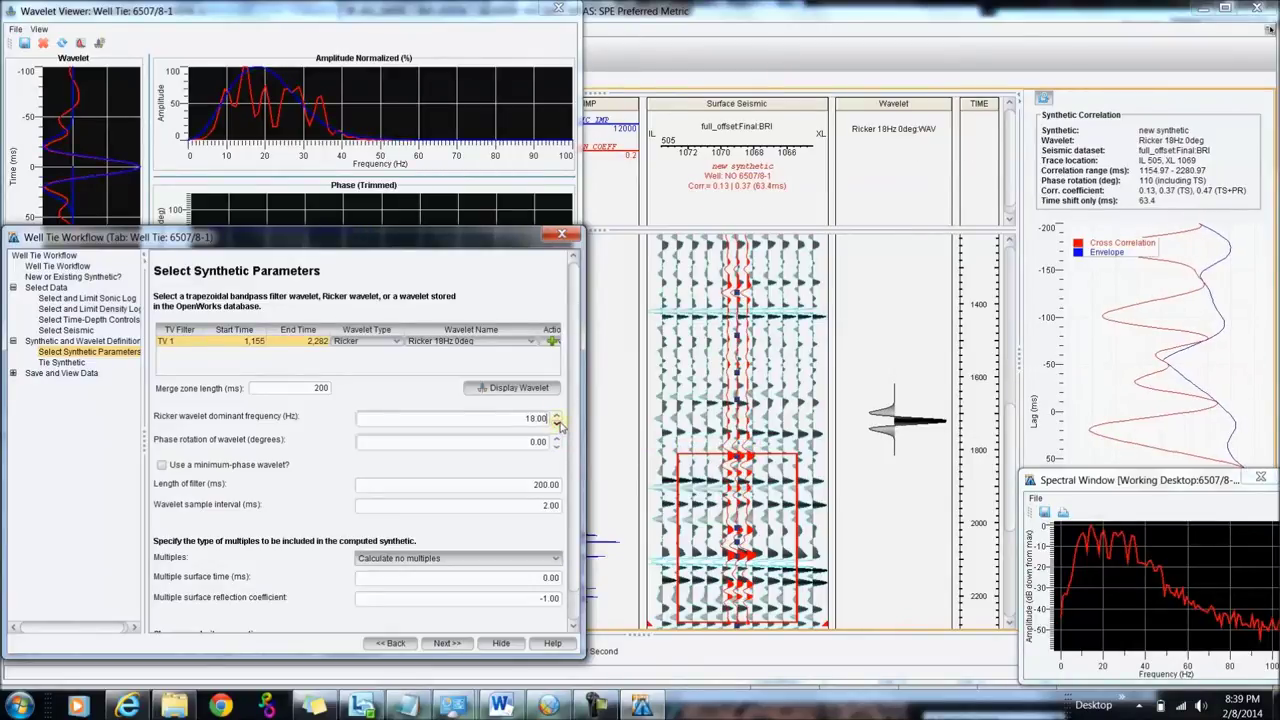
click(557, 426)
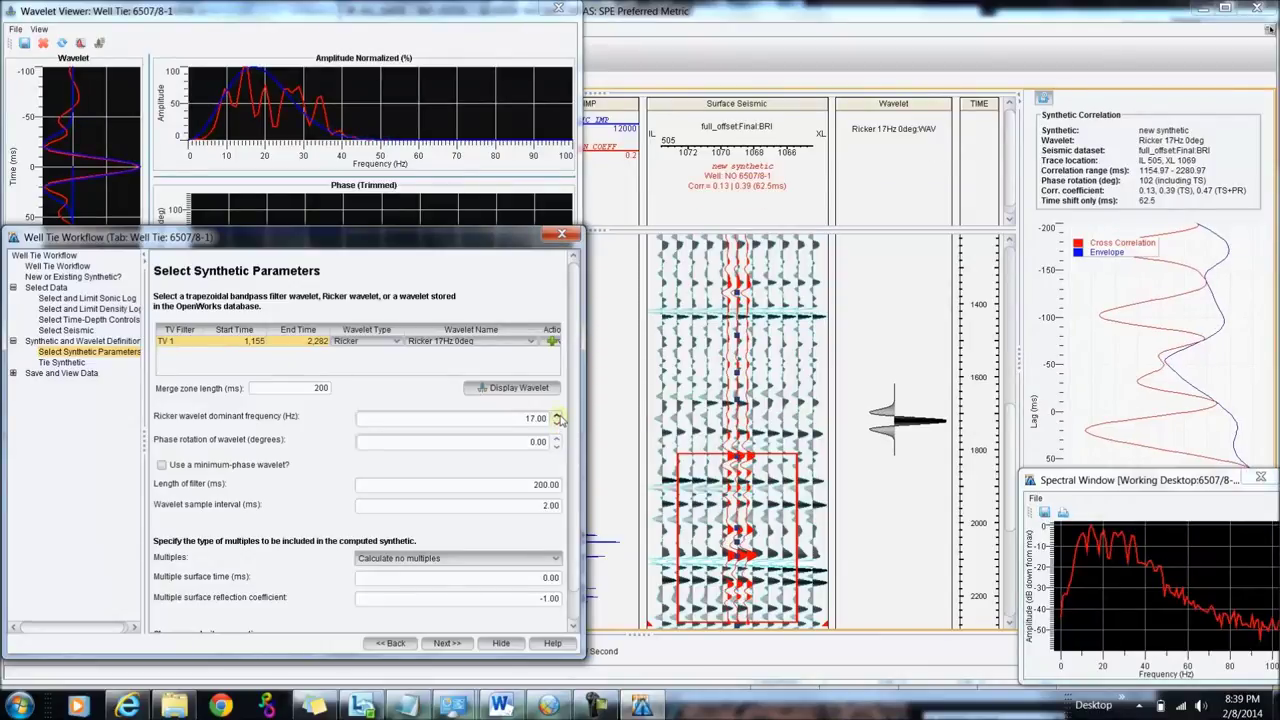
click(557, 418)
click(557, 418)
click(557, 418)
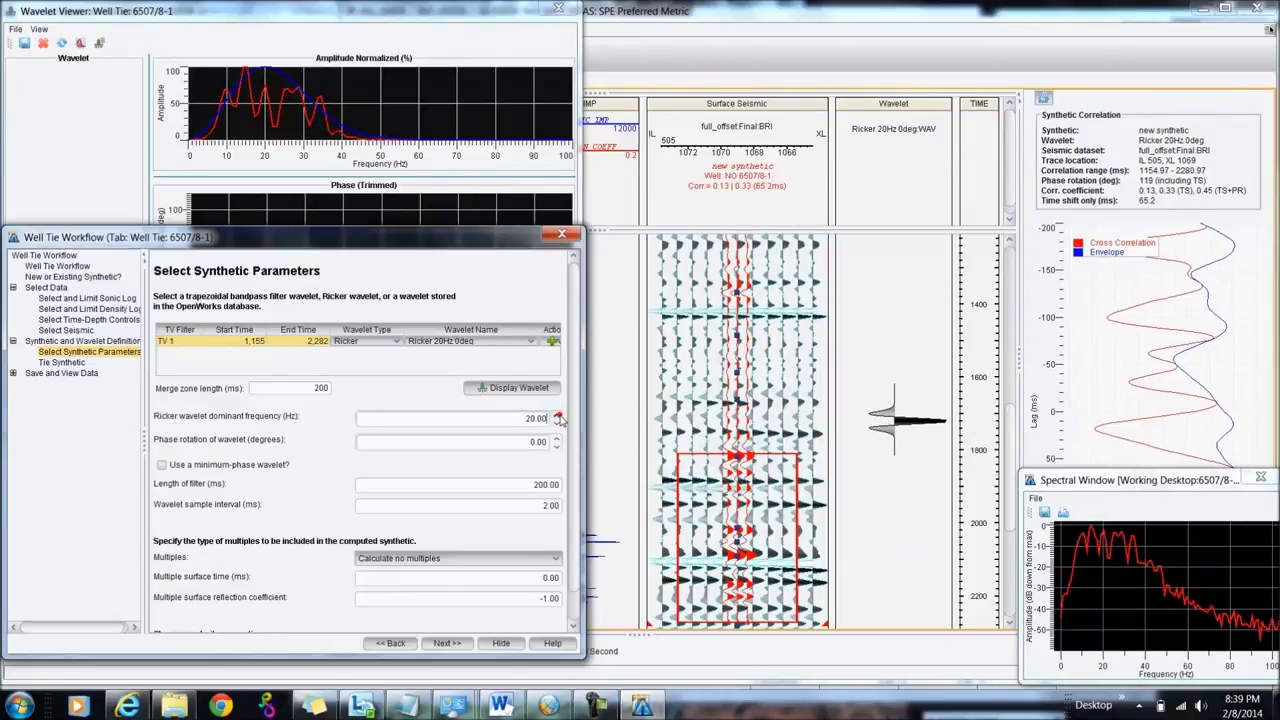
- Hide the workflow and close the Wavelet Viewer, Spectral Attribute Plot and Spectral Window
click(501, 645)
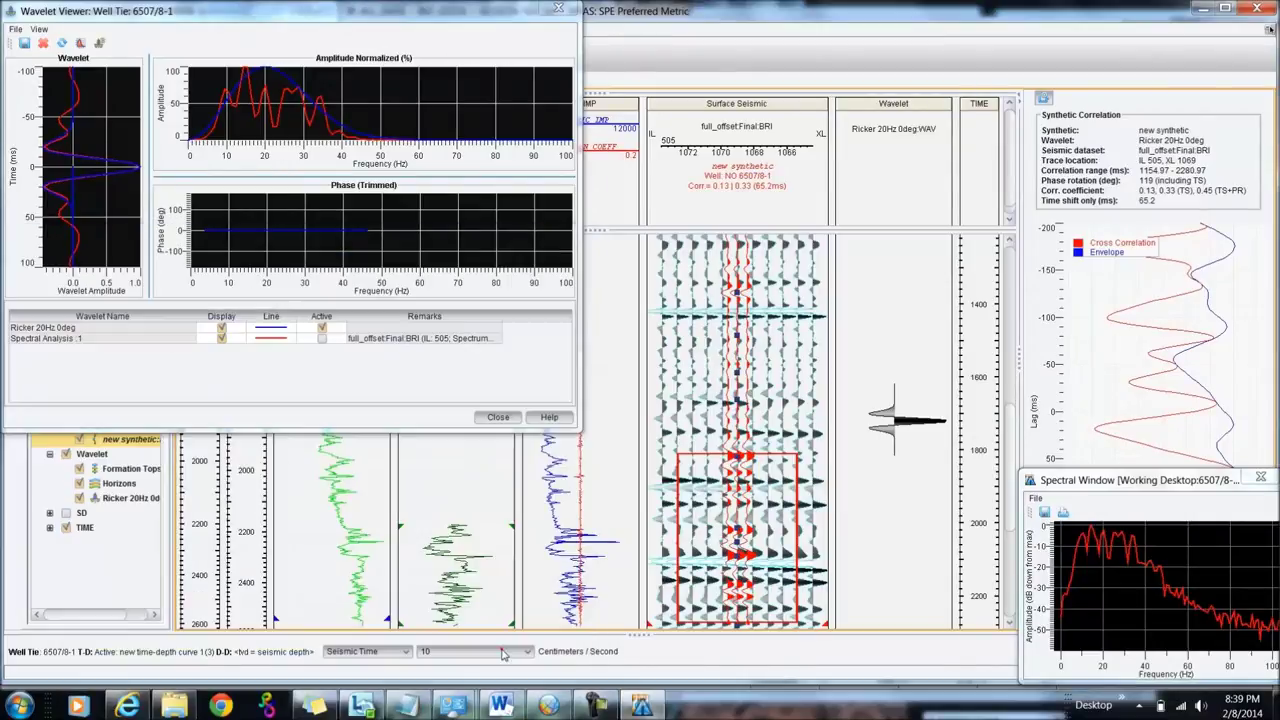
click(498, 417)
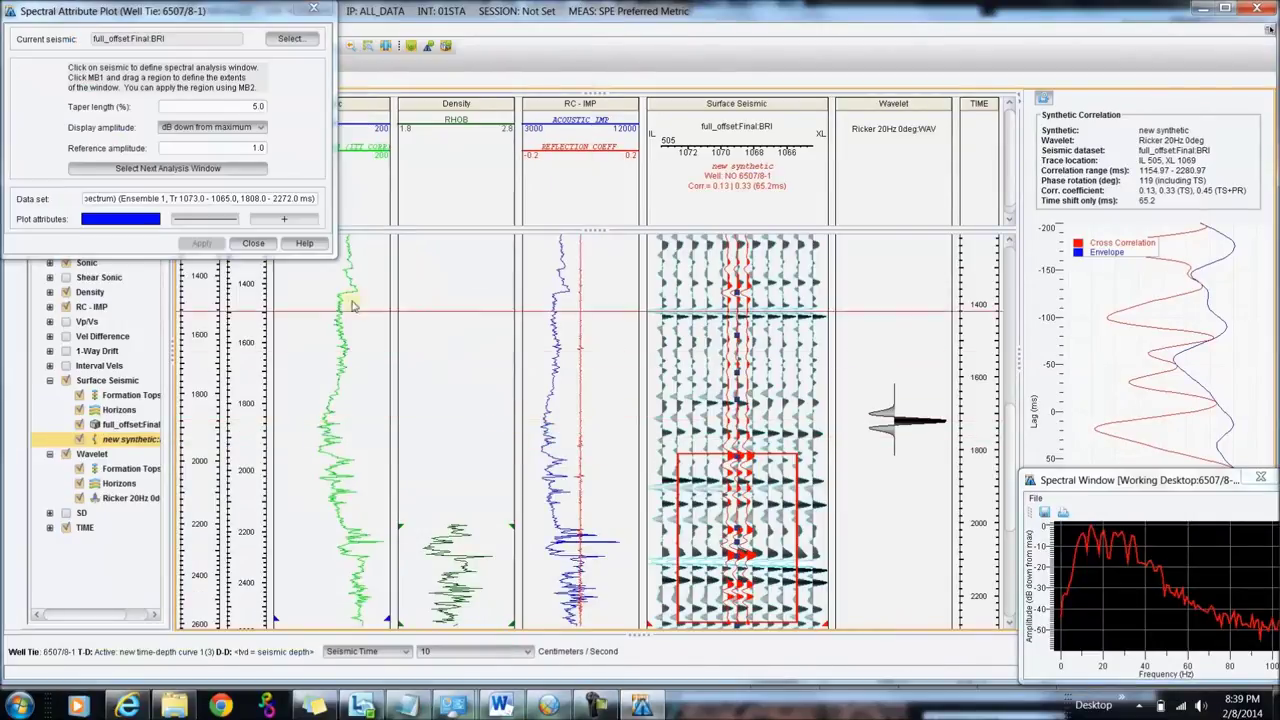
click(253, 244)
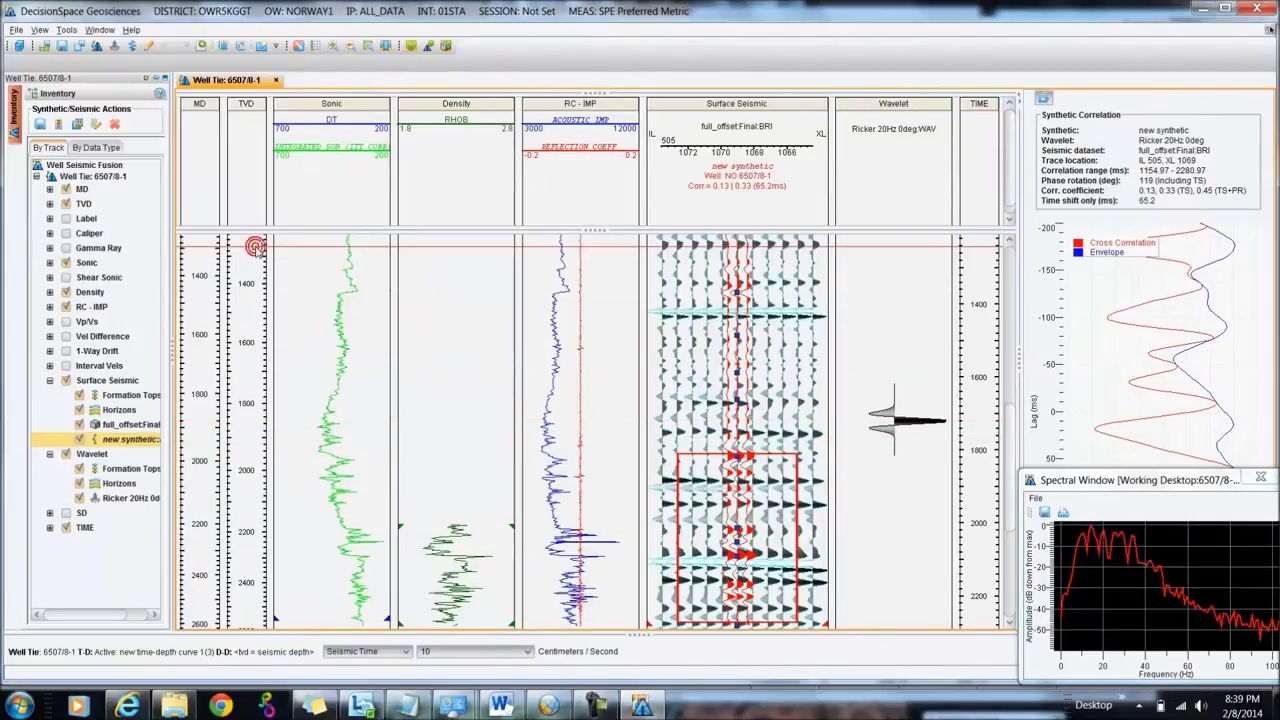
click(1263, 484)
- Add the full_offset seismic from the inventory into the Wavelet track
click(597, 365)
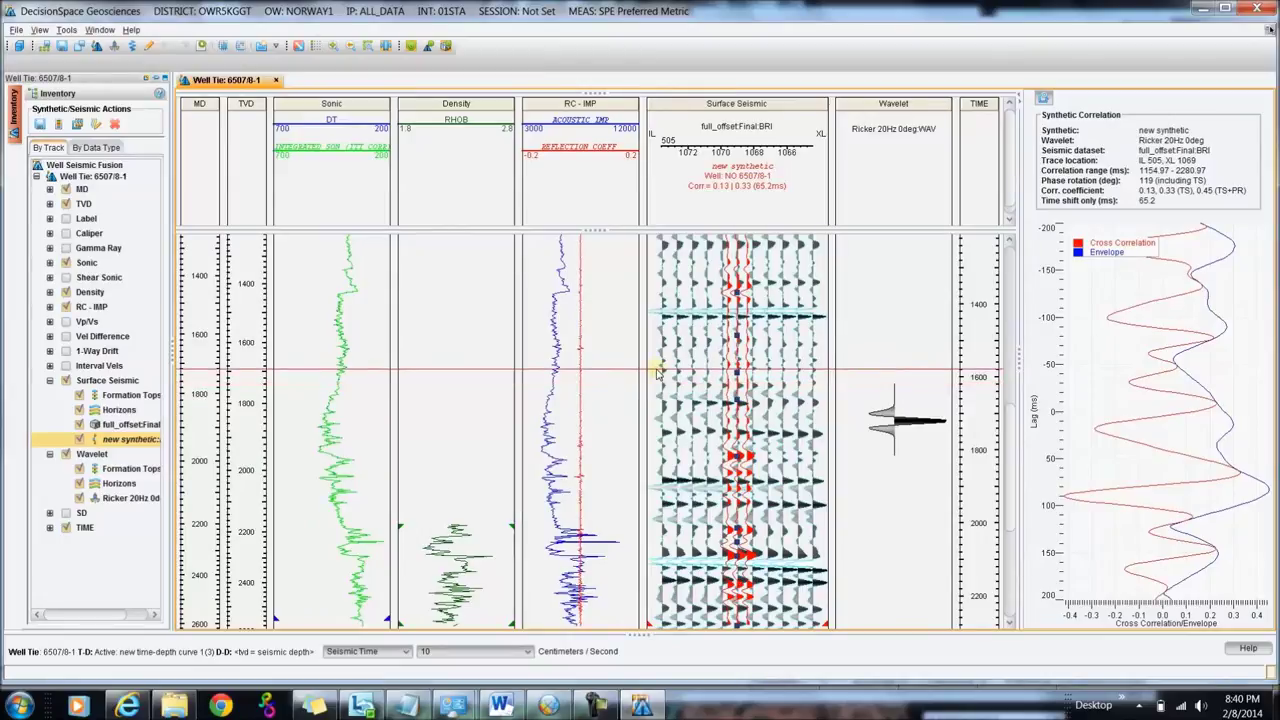
drag(657, 370, 668, 392)
click(667, 390)
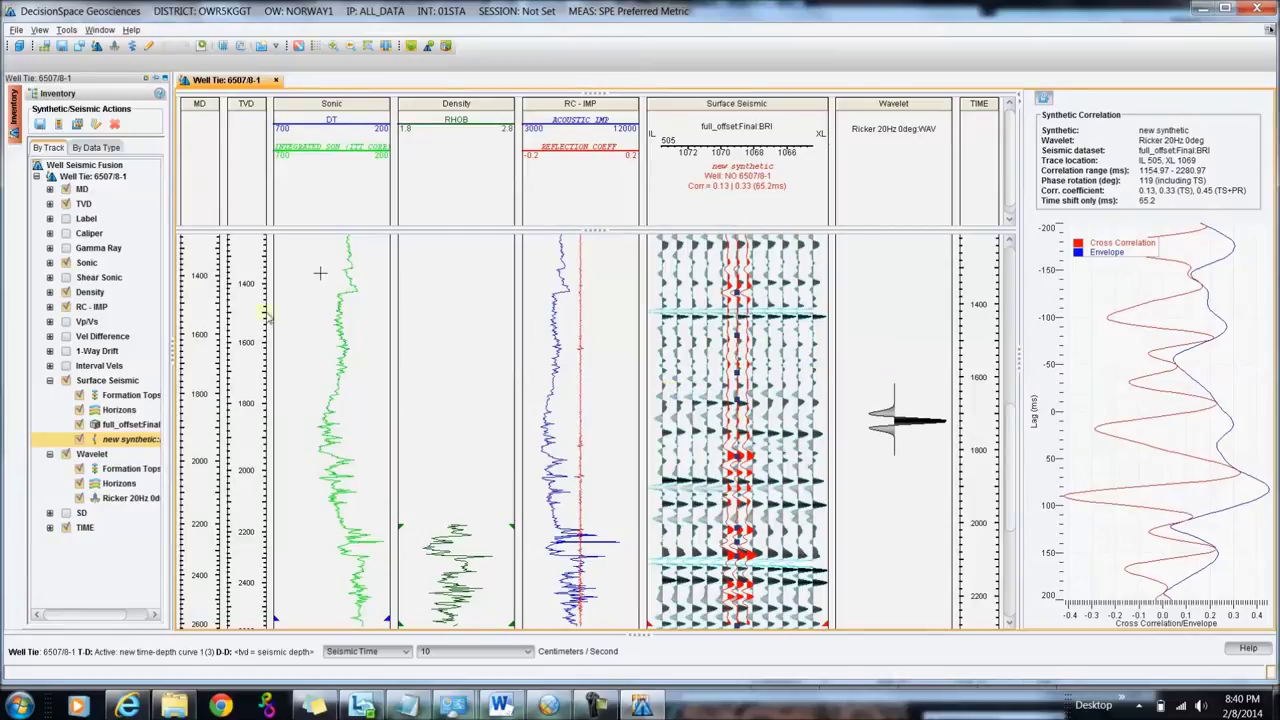
drag(130, 428, 98, 462)
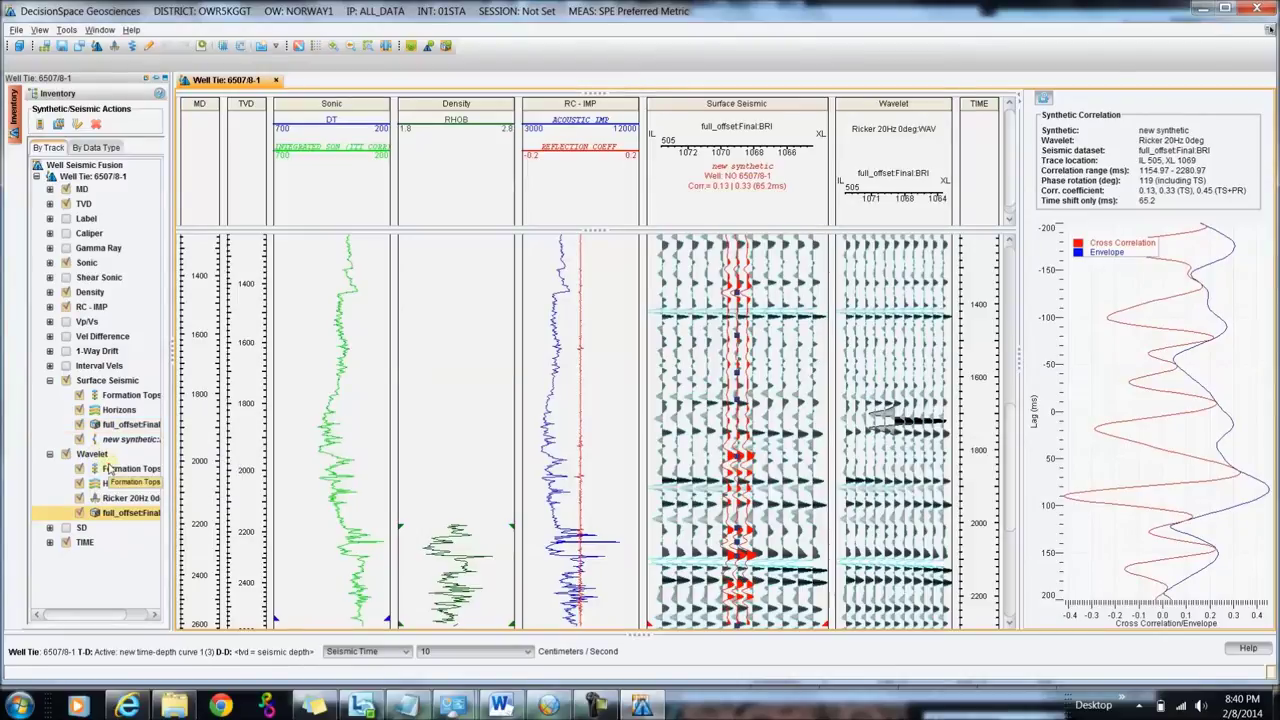
- Turn on variable density display for the Ricker 20Hz wavelet
double_click(893, 132)
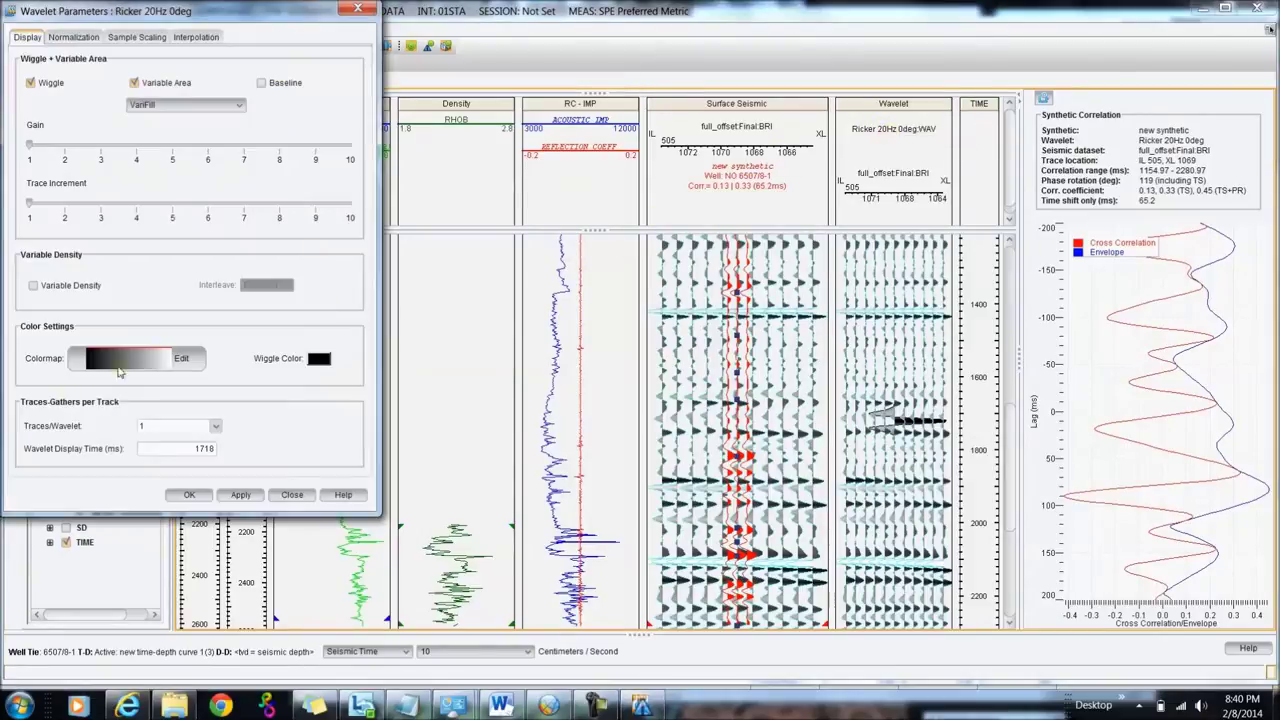
click(55, 287)
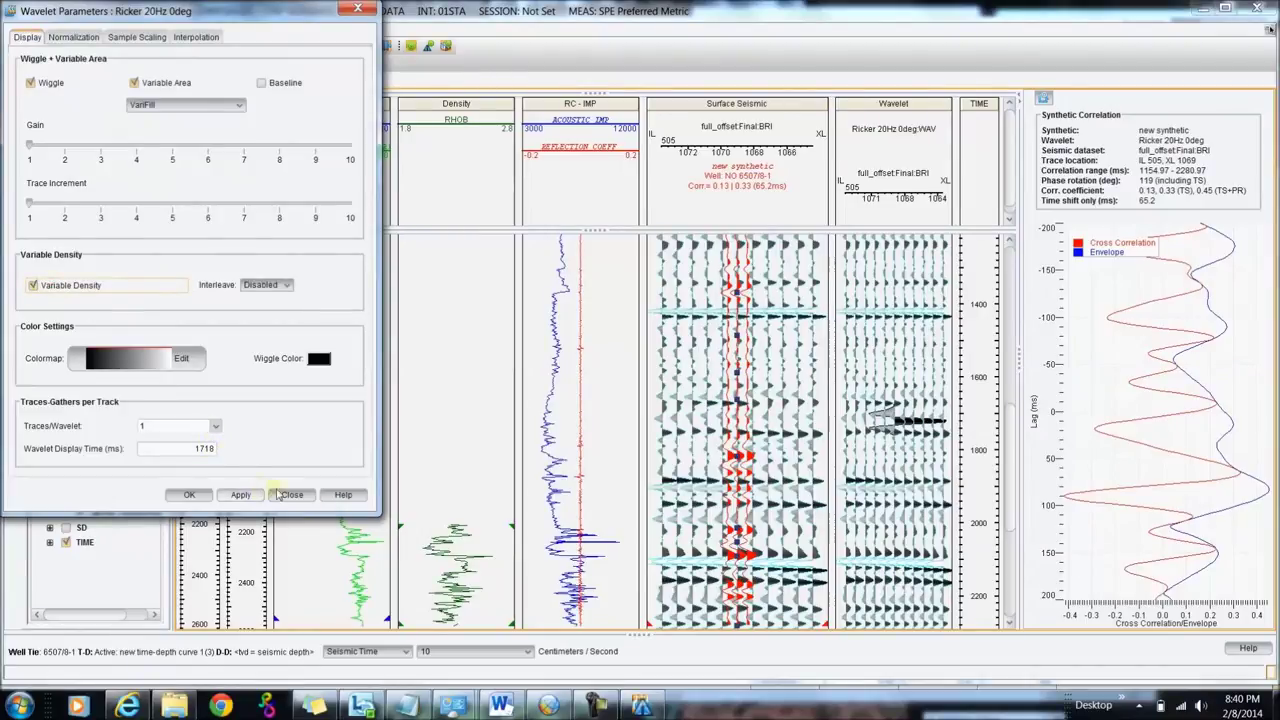
click(289, 494)
- Show the full_offset seismic as 101 stacked traces in variable density, without wiggles
double_click(893, 176)
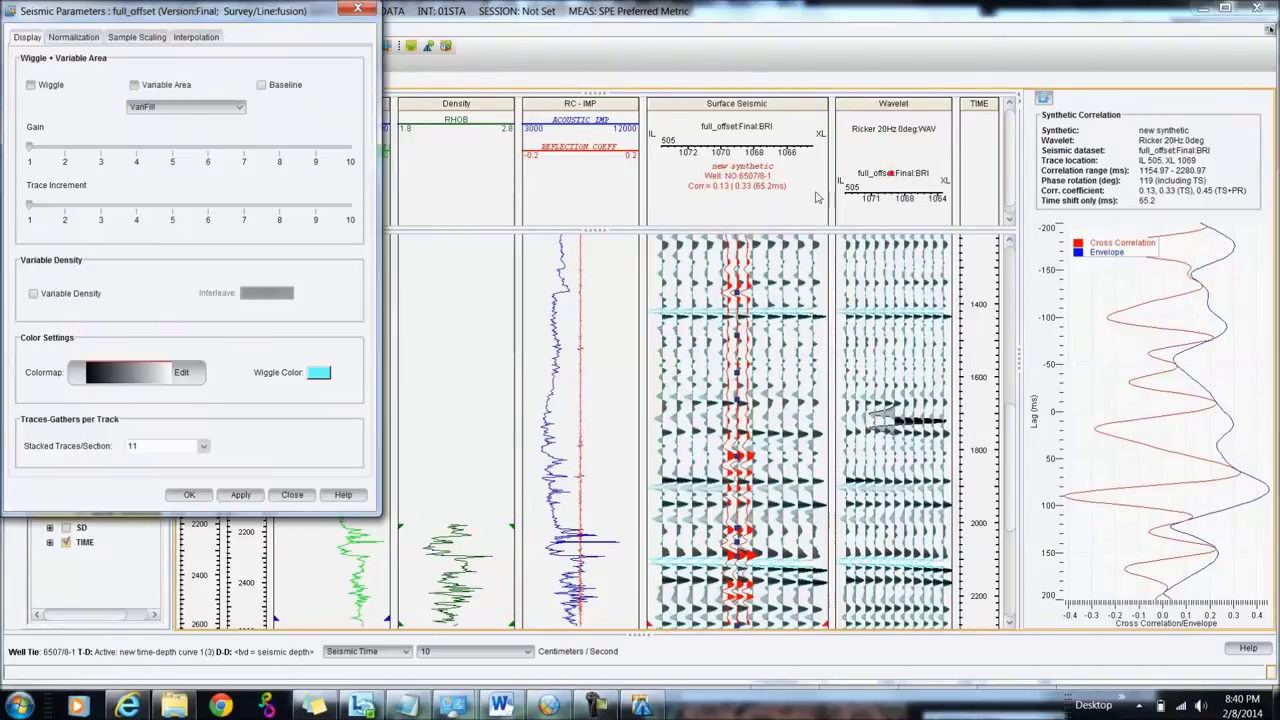
click(205, 448)
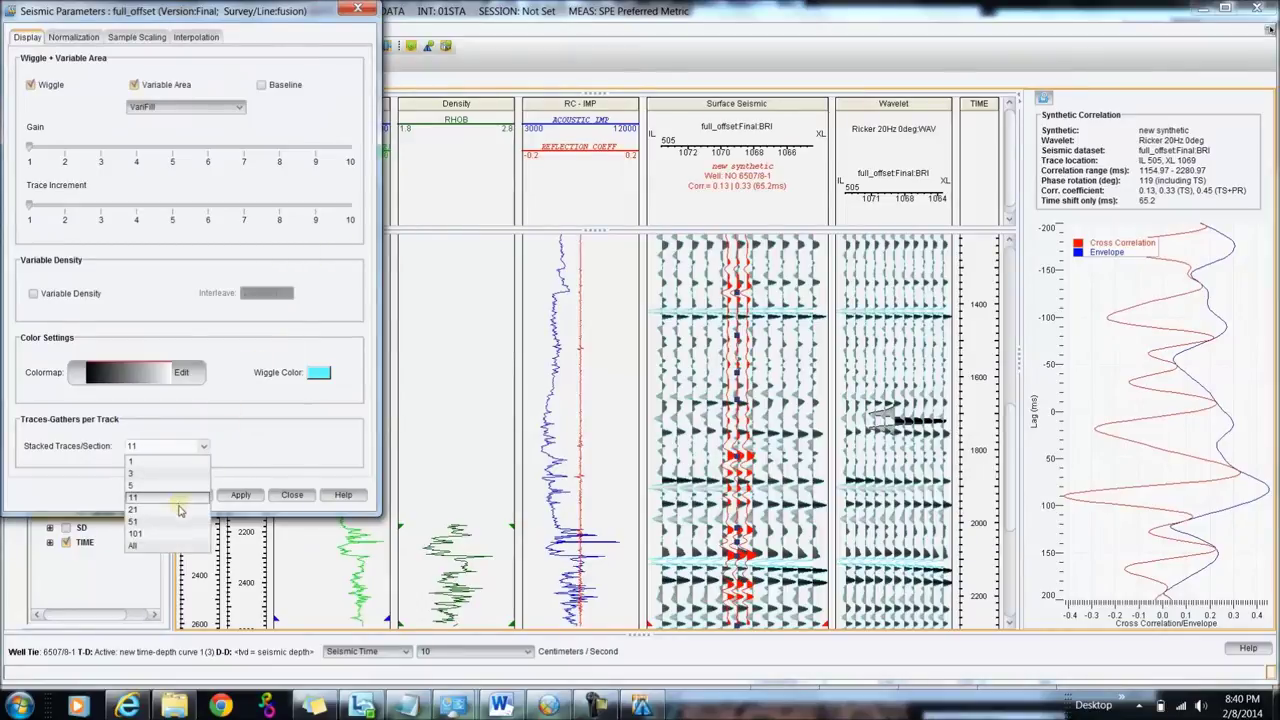
click(178, 537)
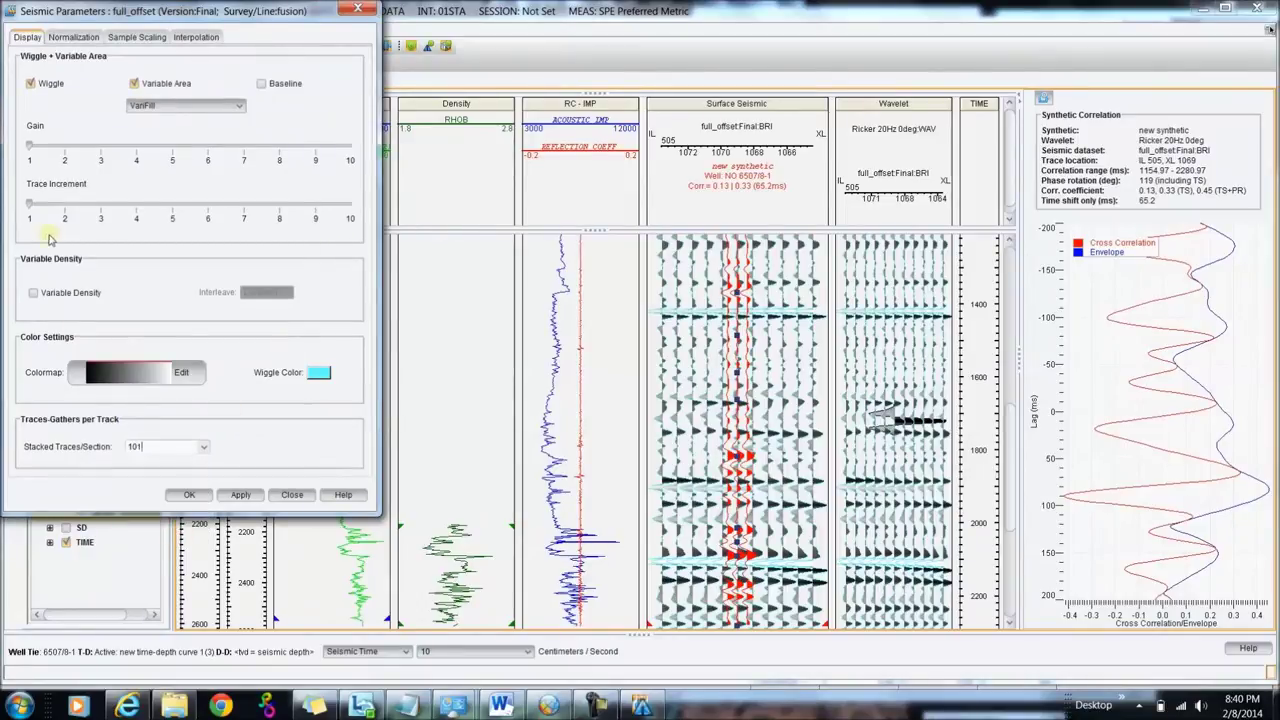
click(33, 293)
click(120, 84)
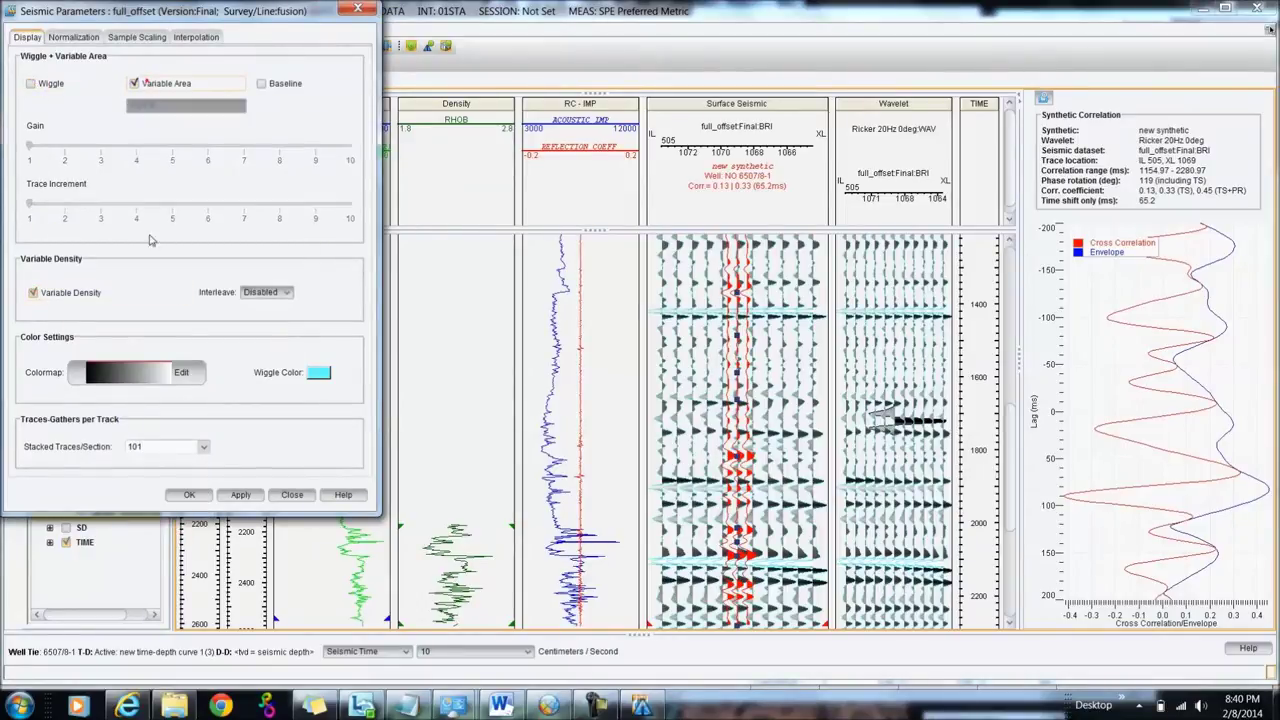
click(189, 494)
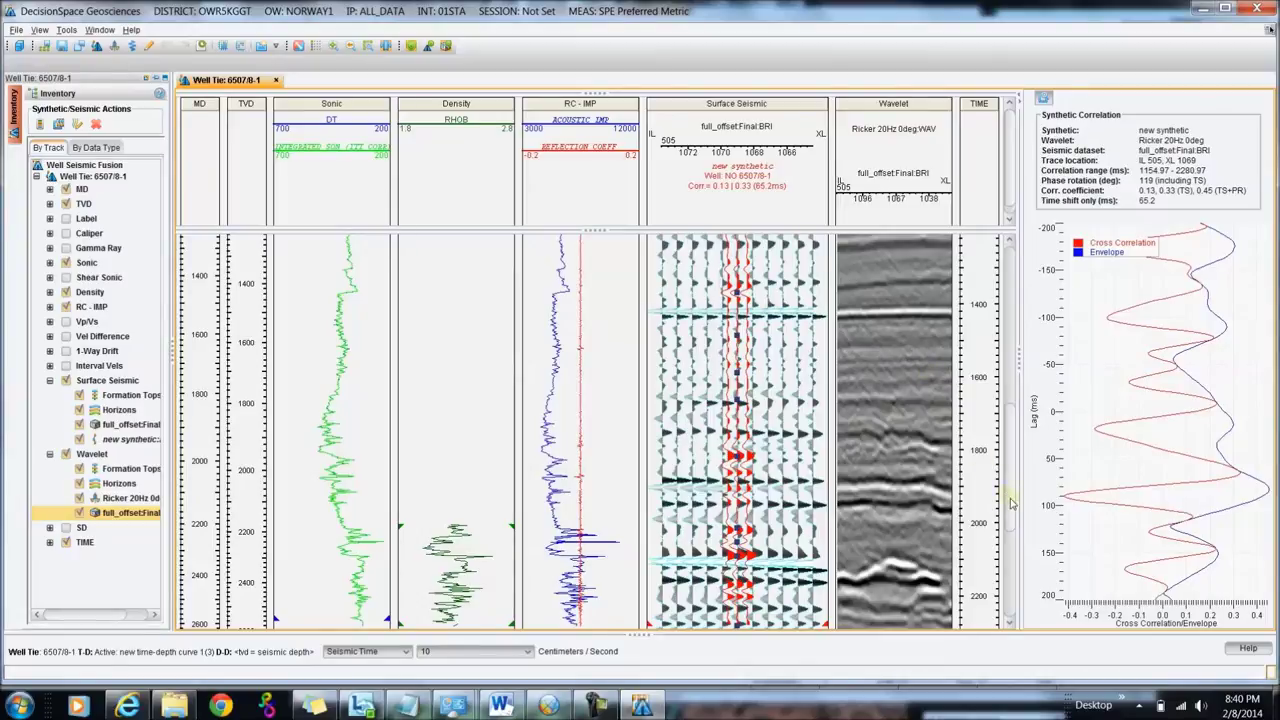
drag(1011, 503, 1052, 472)
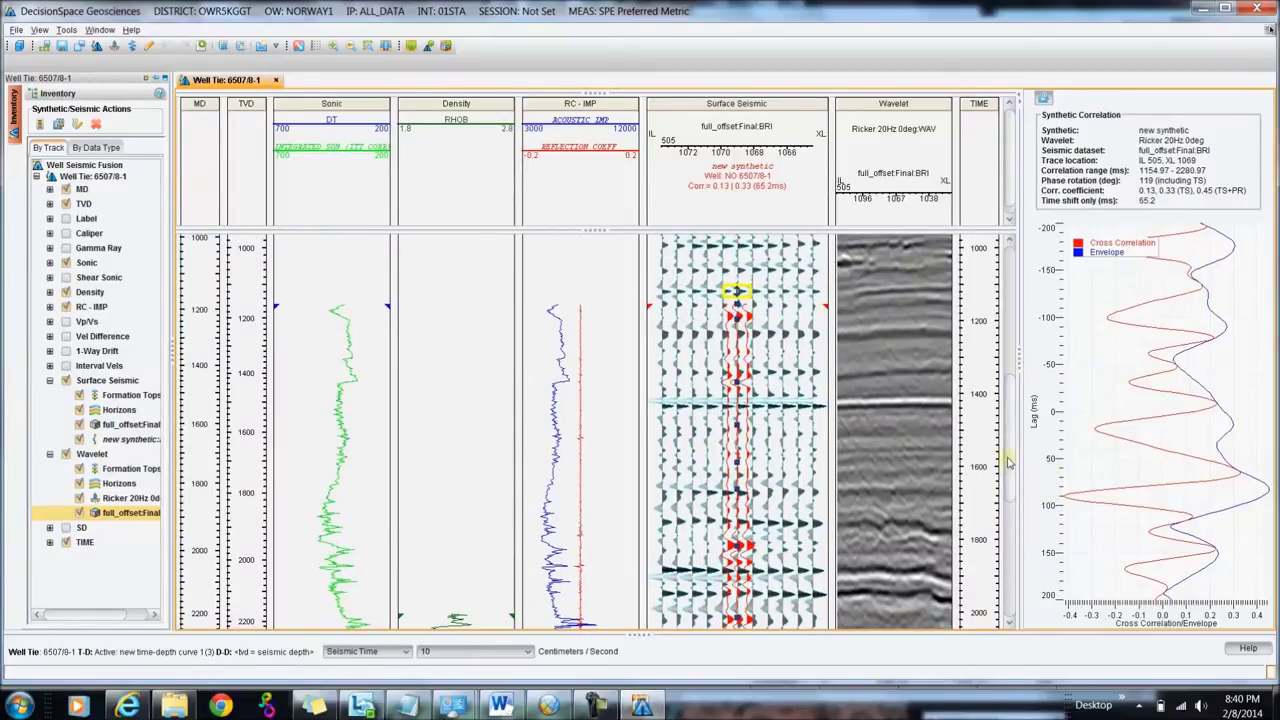
- Drag the synthetic down in the Surface Seismic track, cutting the time shift to 17.5 ms
scroll(1010, 465, down, 1)
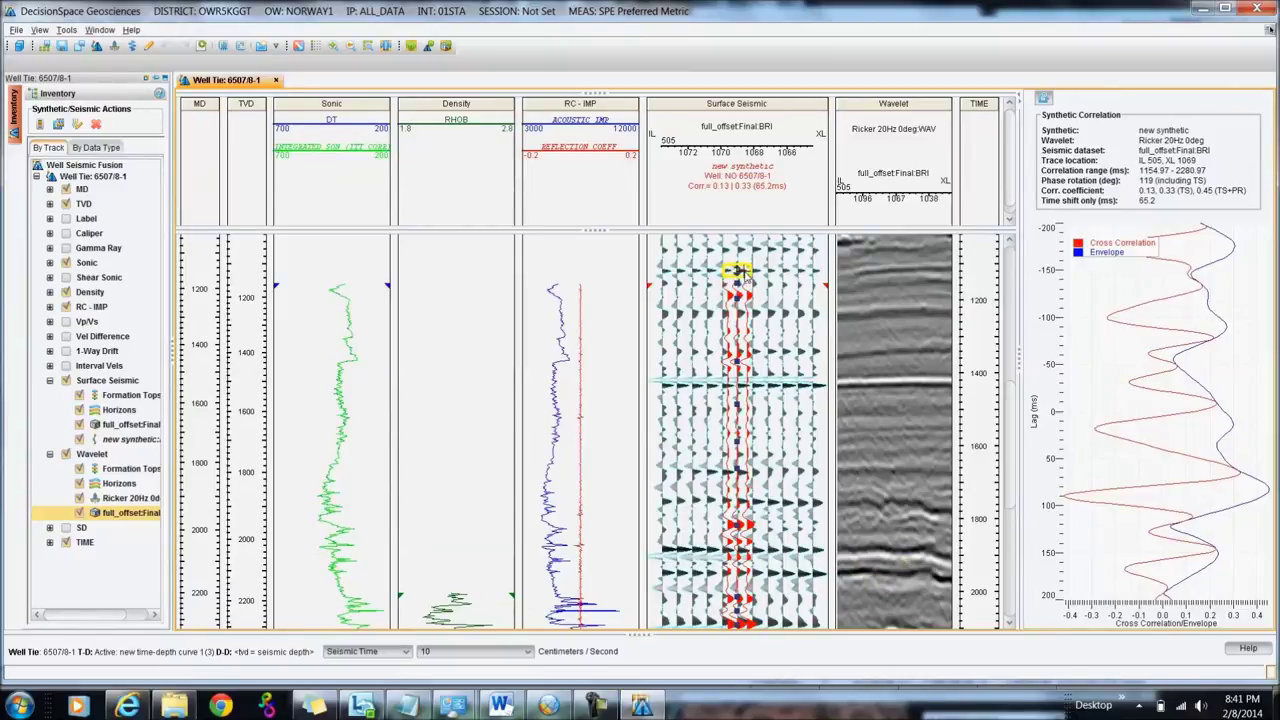
drag(740, 272, 740, 288)
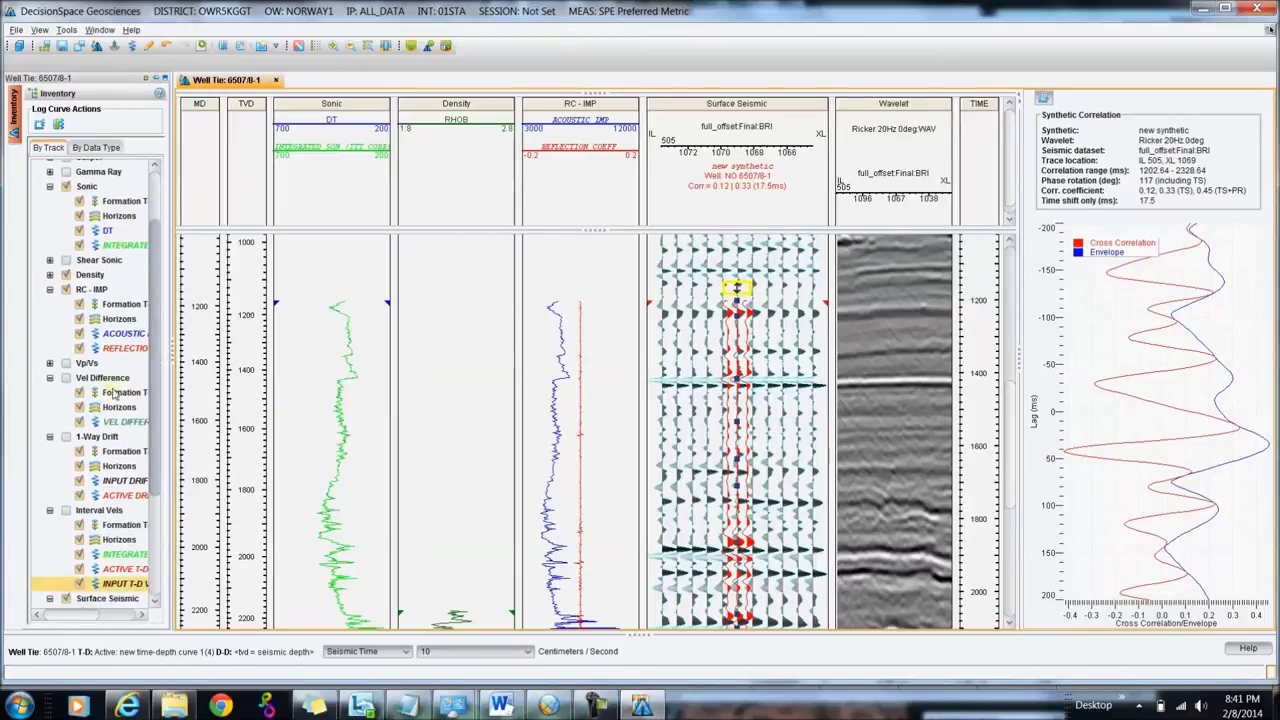
- Tick 1-Way Drift and Interval Vels in the Inventory tree to add their tracks
click(65, 437)
click(66, 511)
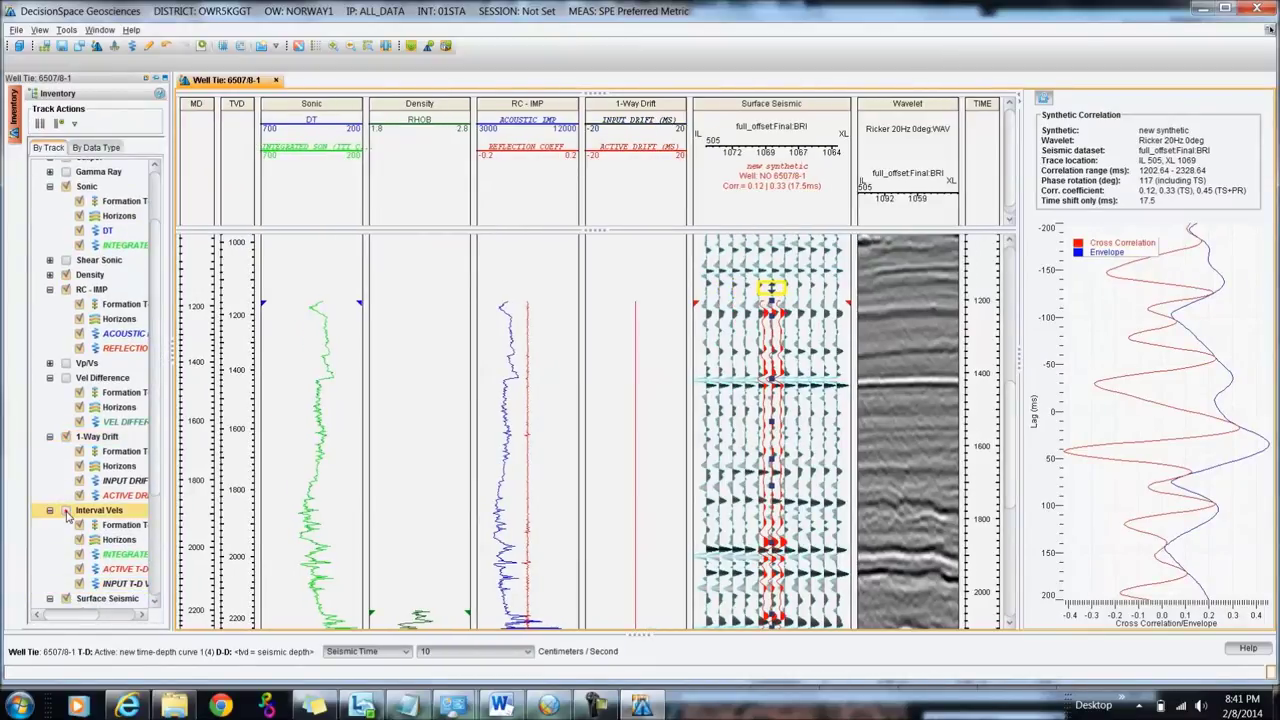
click(66, 512)
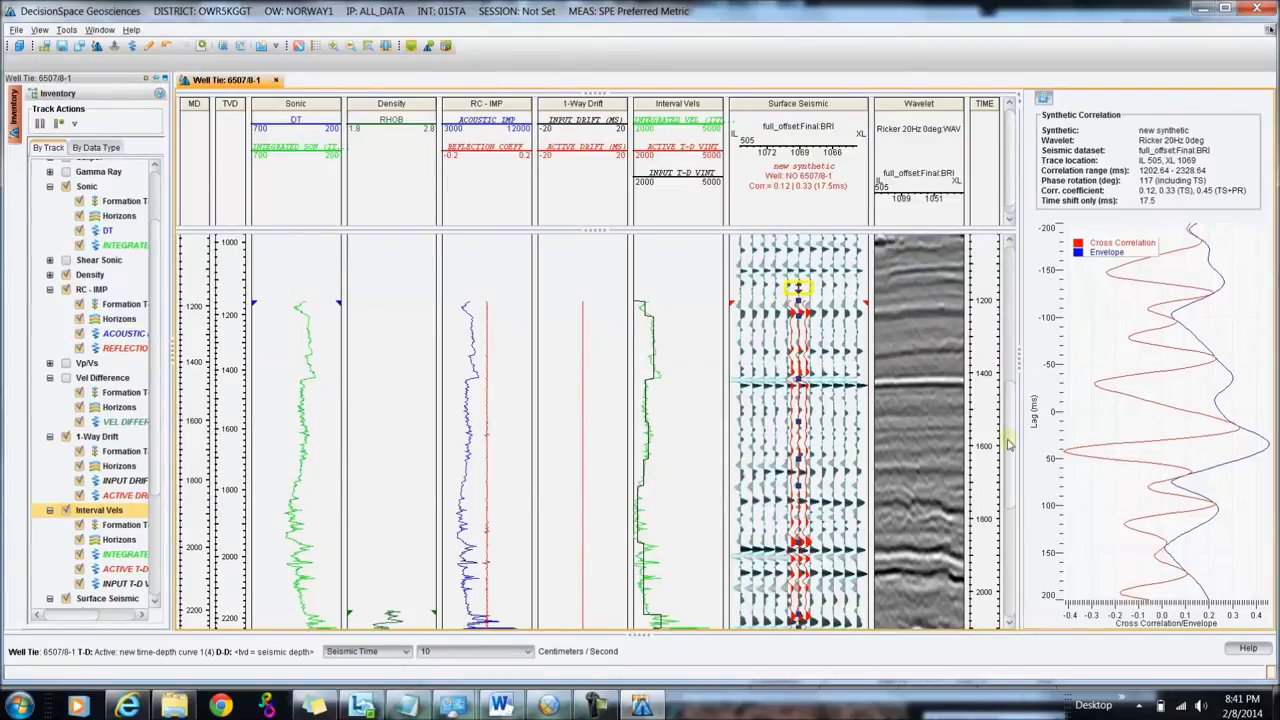
- Enlarge the log and seismic track area with the splitters, then enable tie-point editing
drag(1005, 448, 1012, 473)
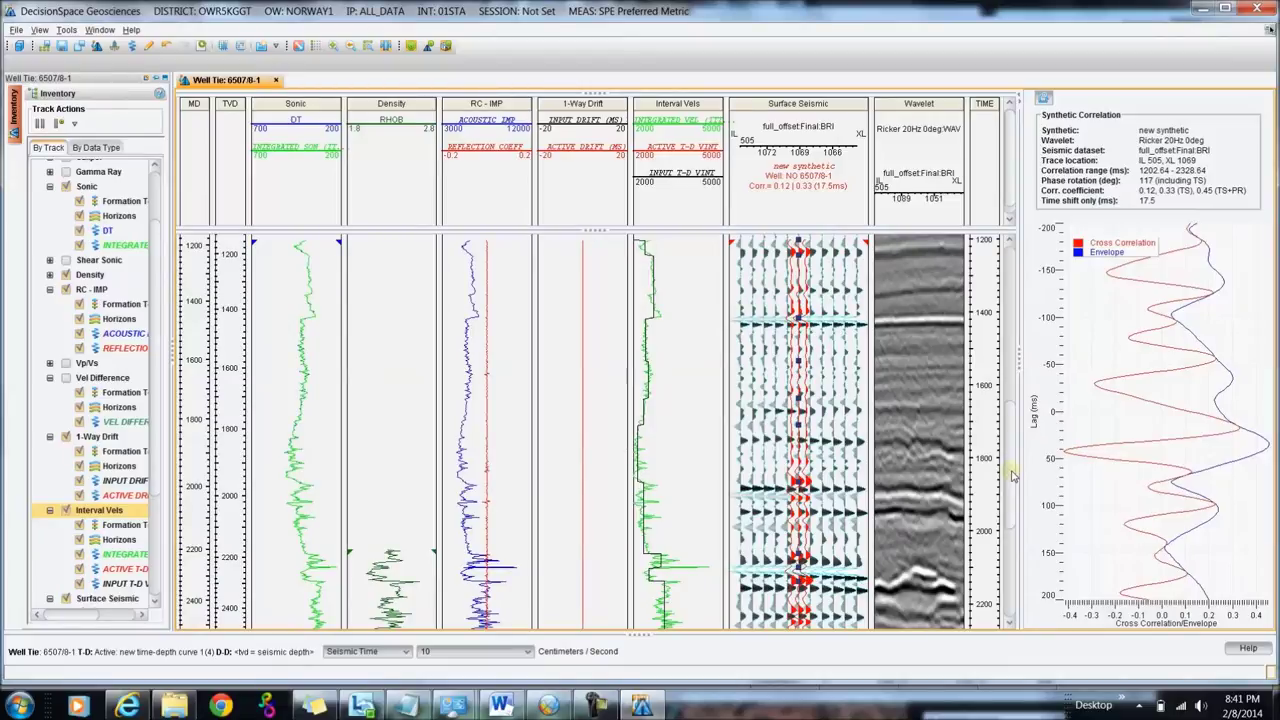
drag(1012, 474, 1021, 480)
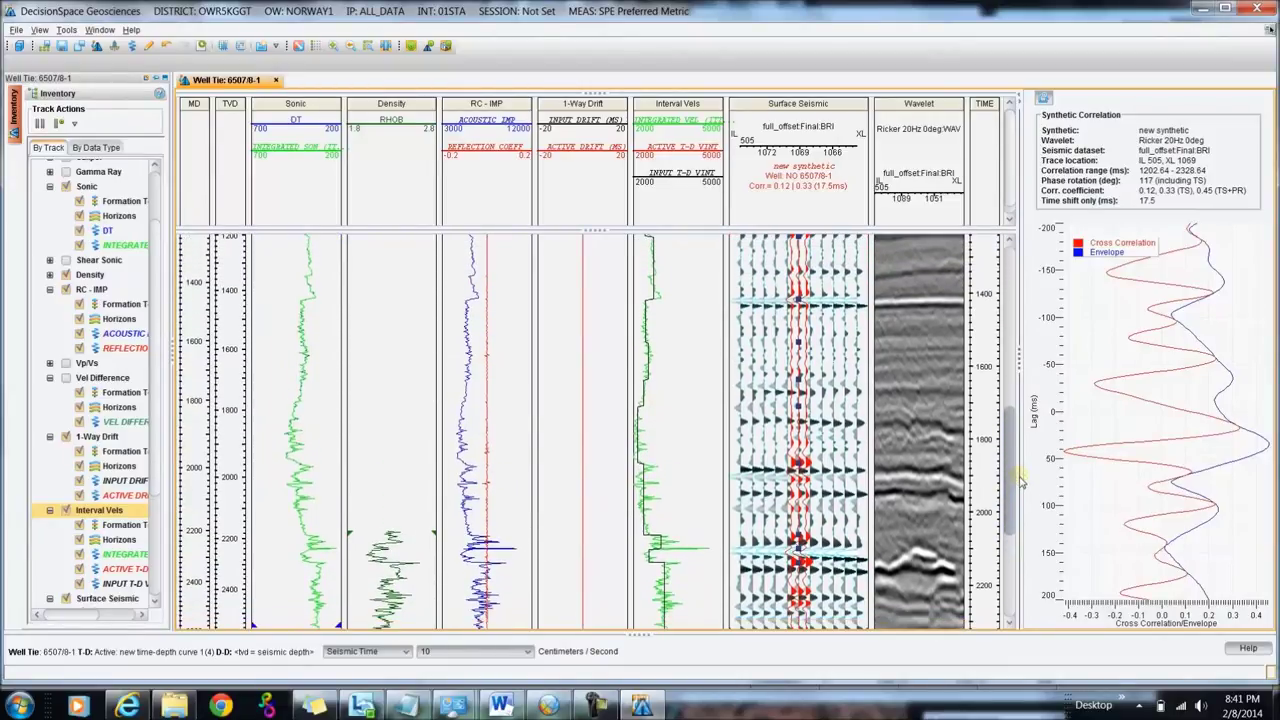
drag(625, 230, 623, 211)
drag(1008, 512, 1008, 496)
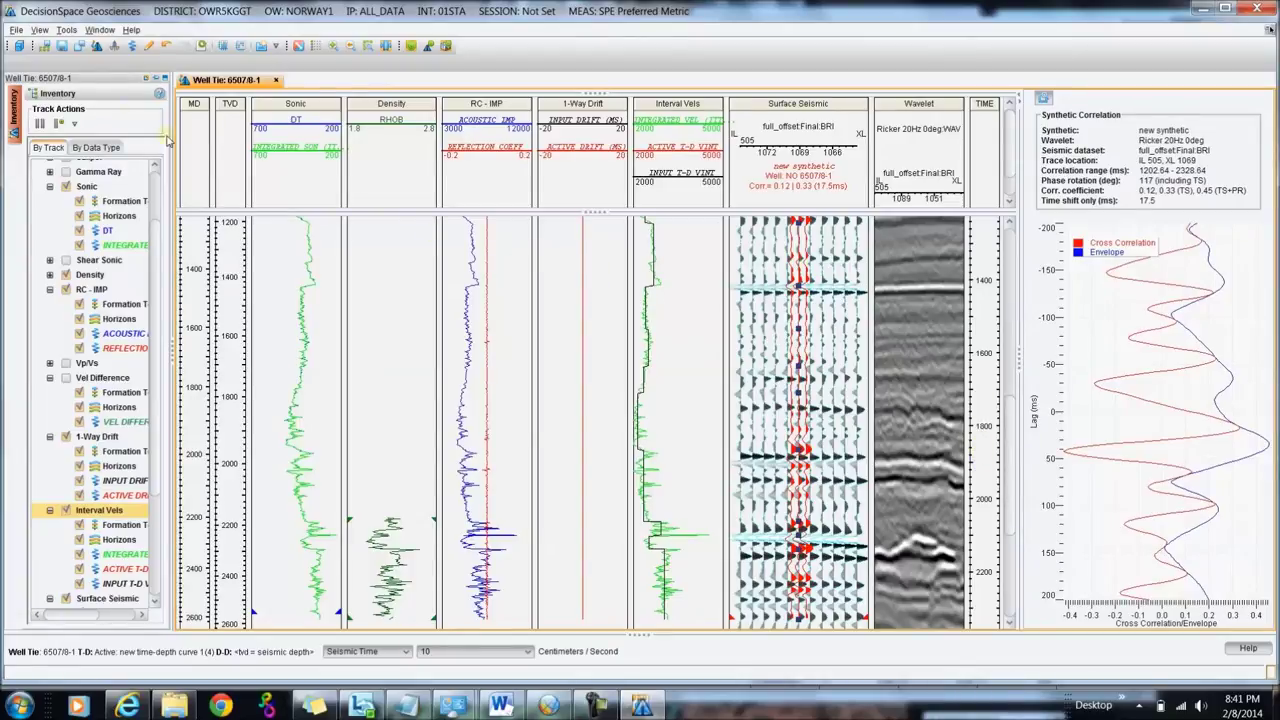
click(149, 46)
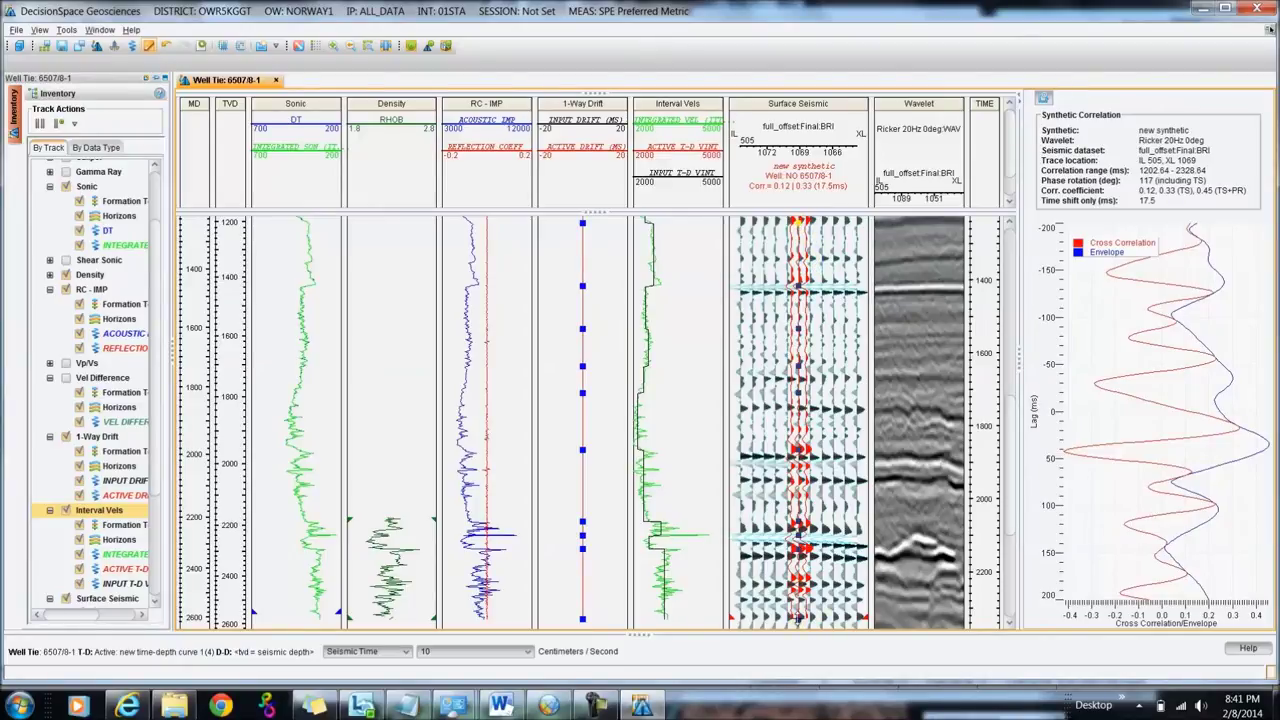
- Stretch the synthetic's lower part downward so correlation rises to 0.60
click(798, 617)
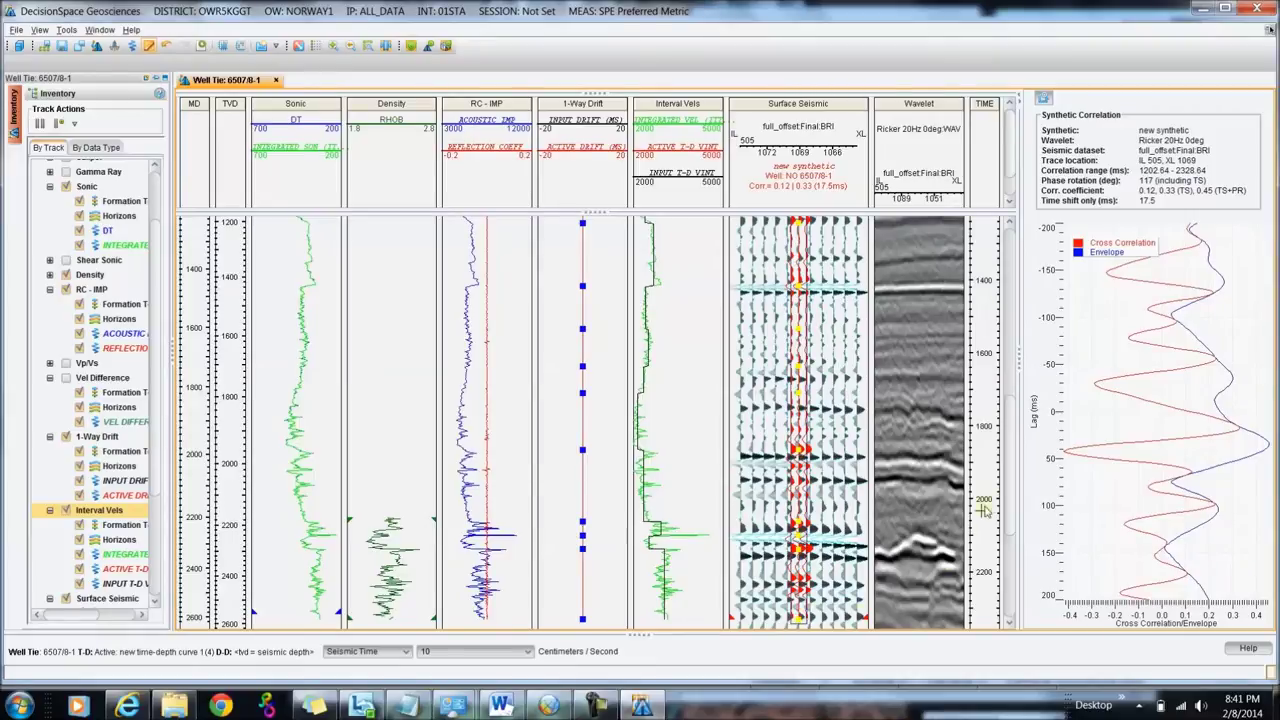
scroll(1012, 510, down, 2)
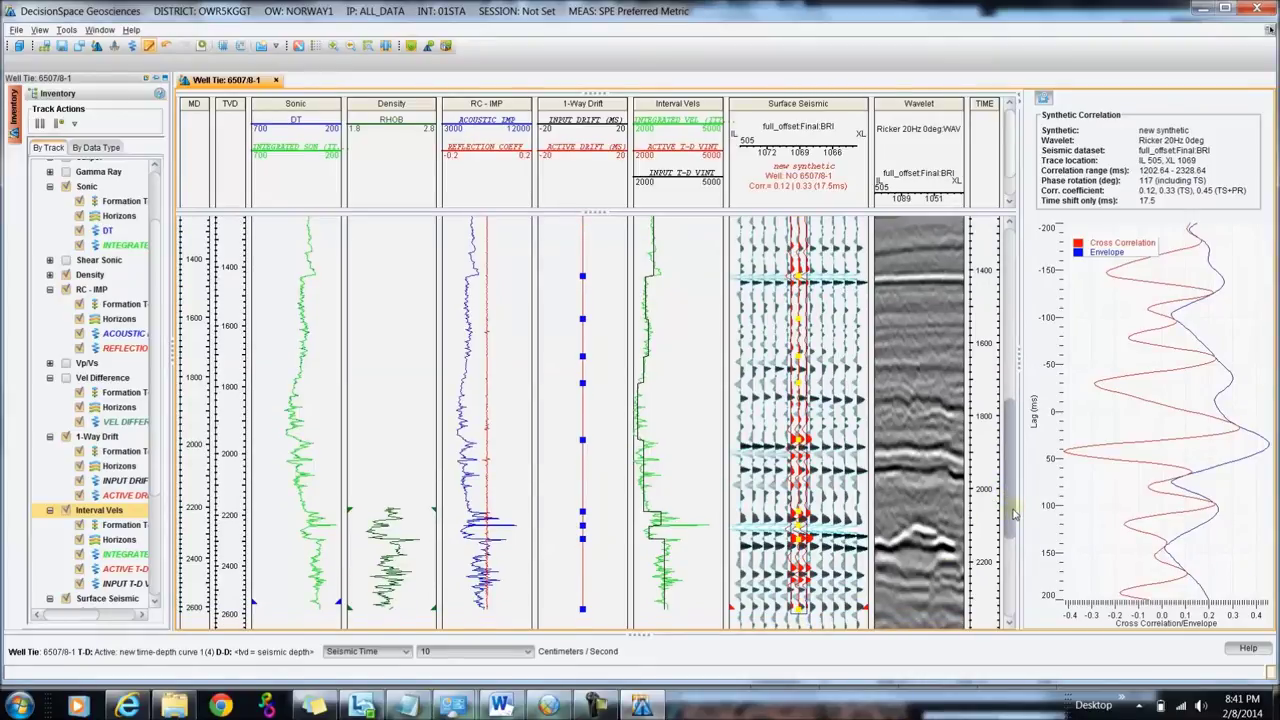
scroll(1013, 512, up, 1)
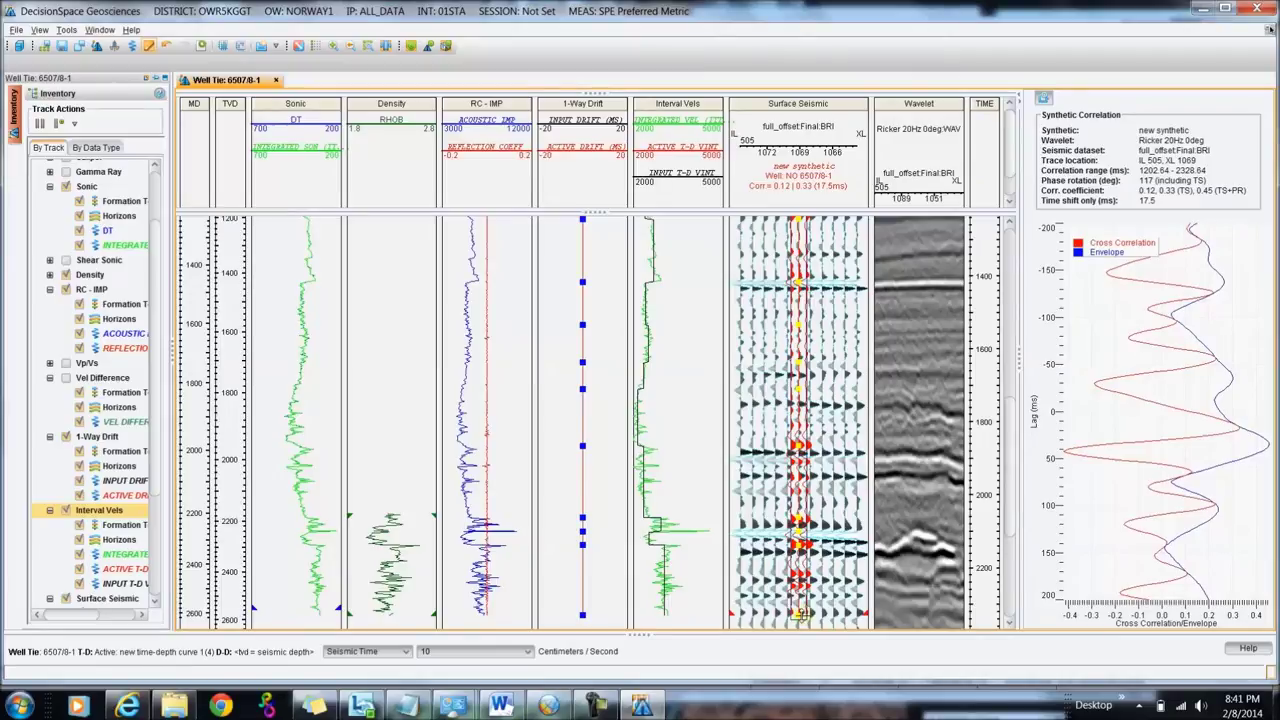
drag(798, 613, 800, 630)
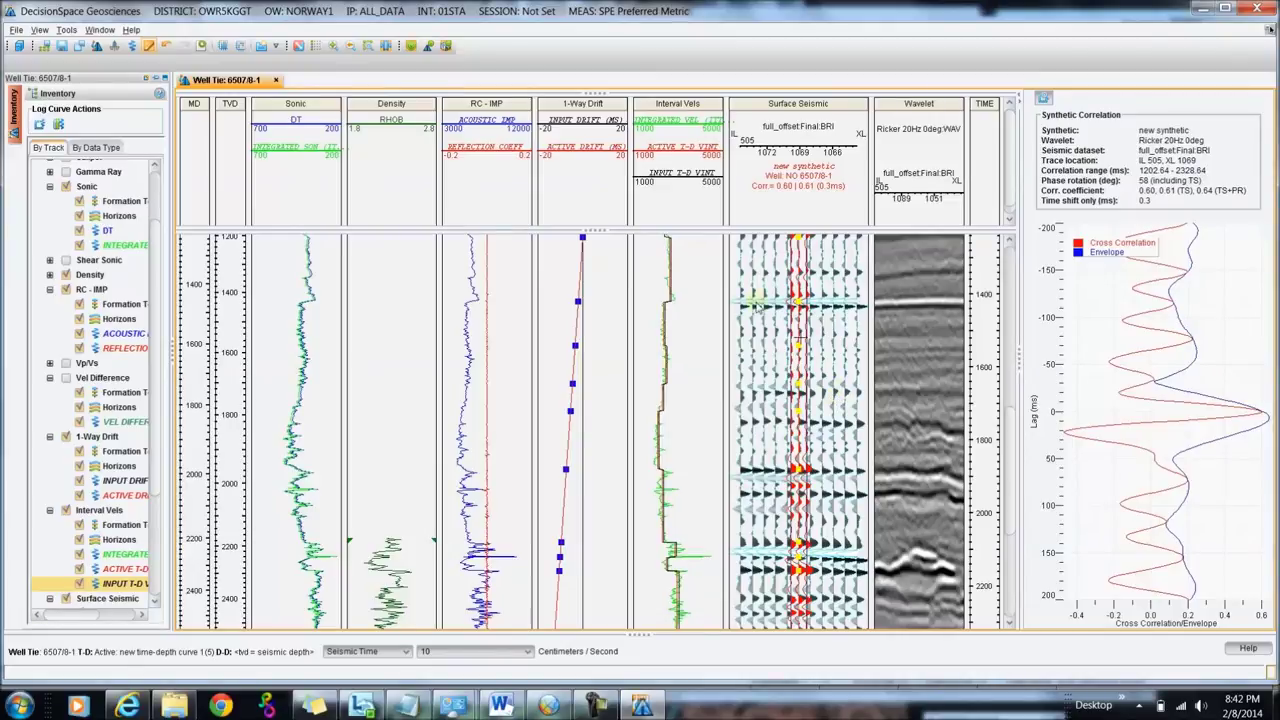
- Remove the Interval Vels track and reopen the Well Tie Workflow at Select Synthetic Parameters
click(65, 511)
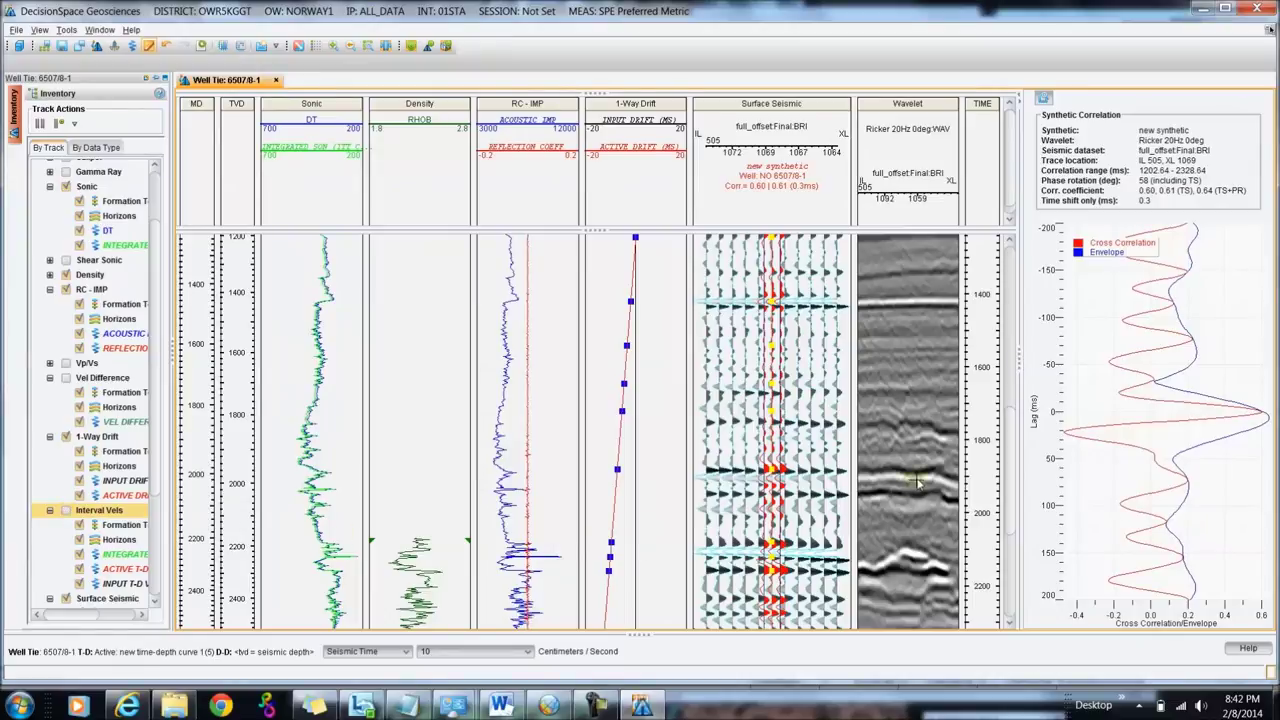
mouse_move(1008, 510)
mouse_down()
mouse_move(1020, 525)
mouse_move(1024, 514)
mouse_up()
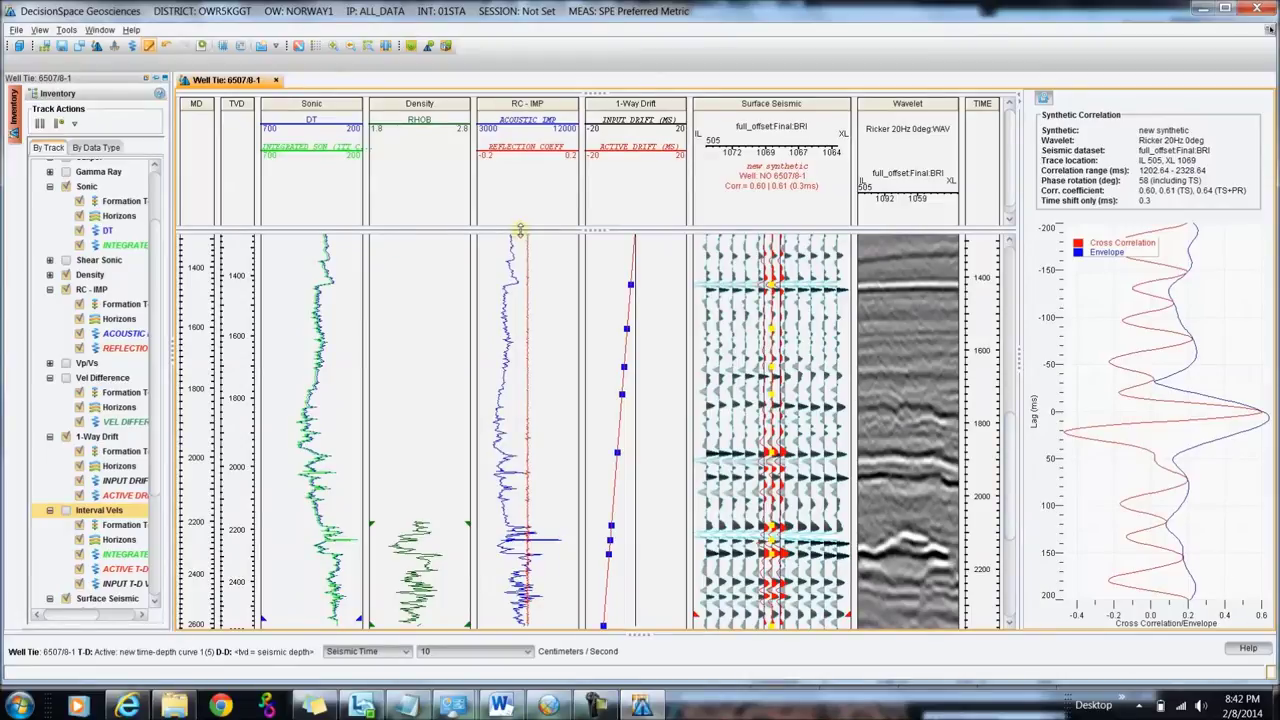
click(112, 47)
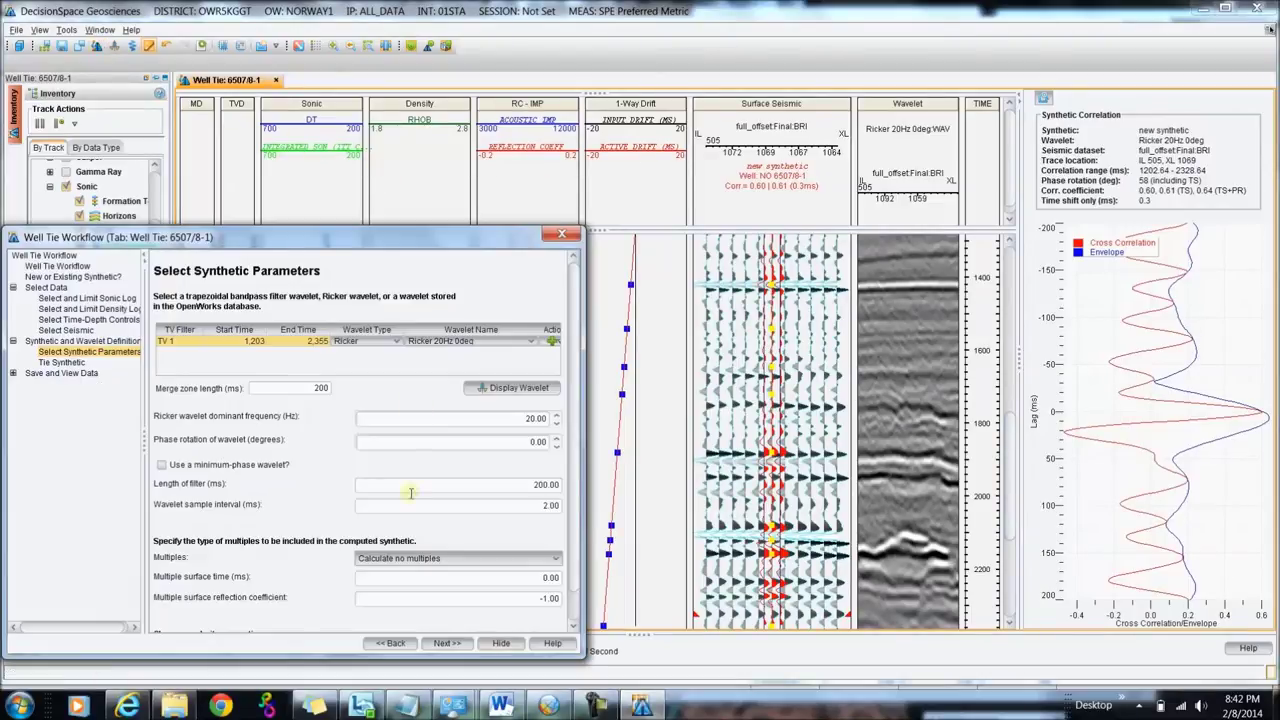
- Apply the calculated 48.0 ms bulk time shift on Tie Synthetic and continue to saving
click(63, 362)
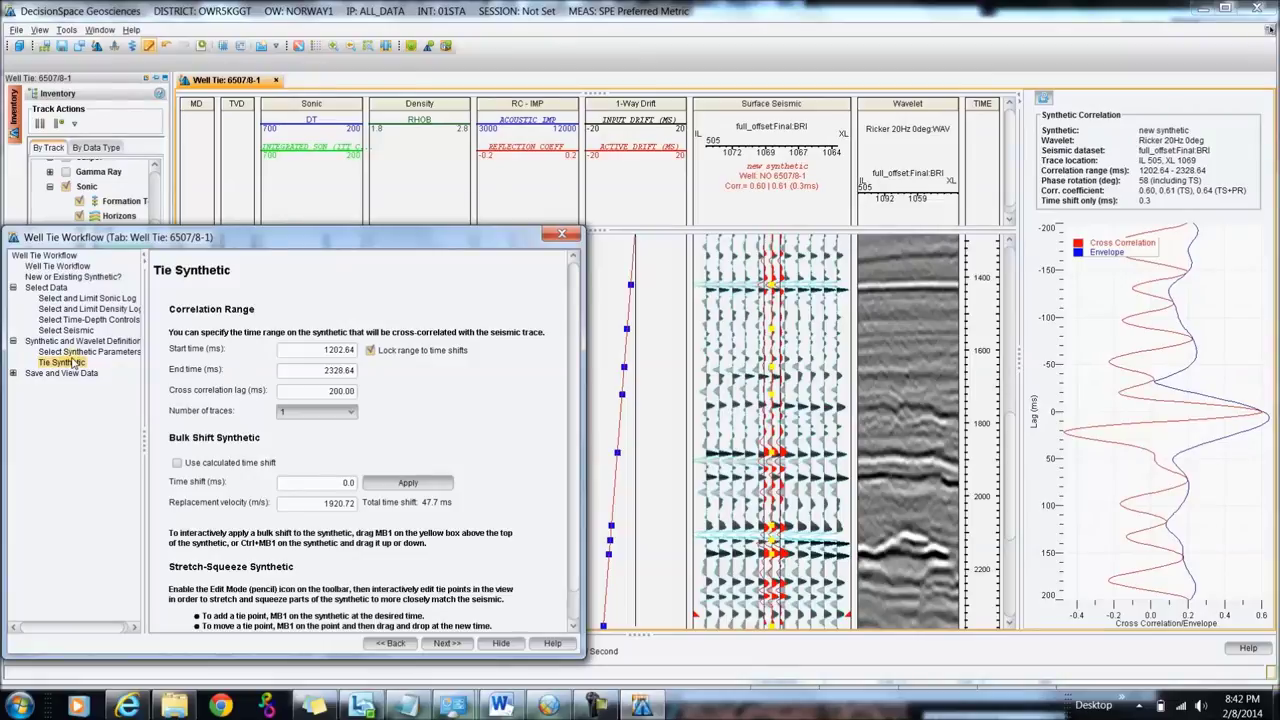
click(194, 463)
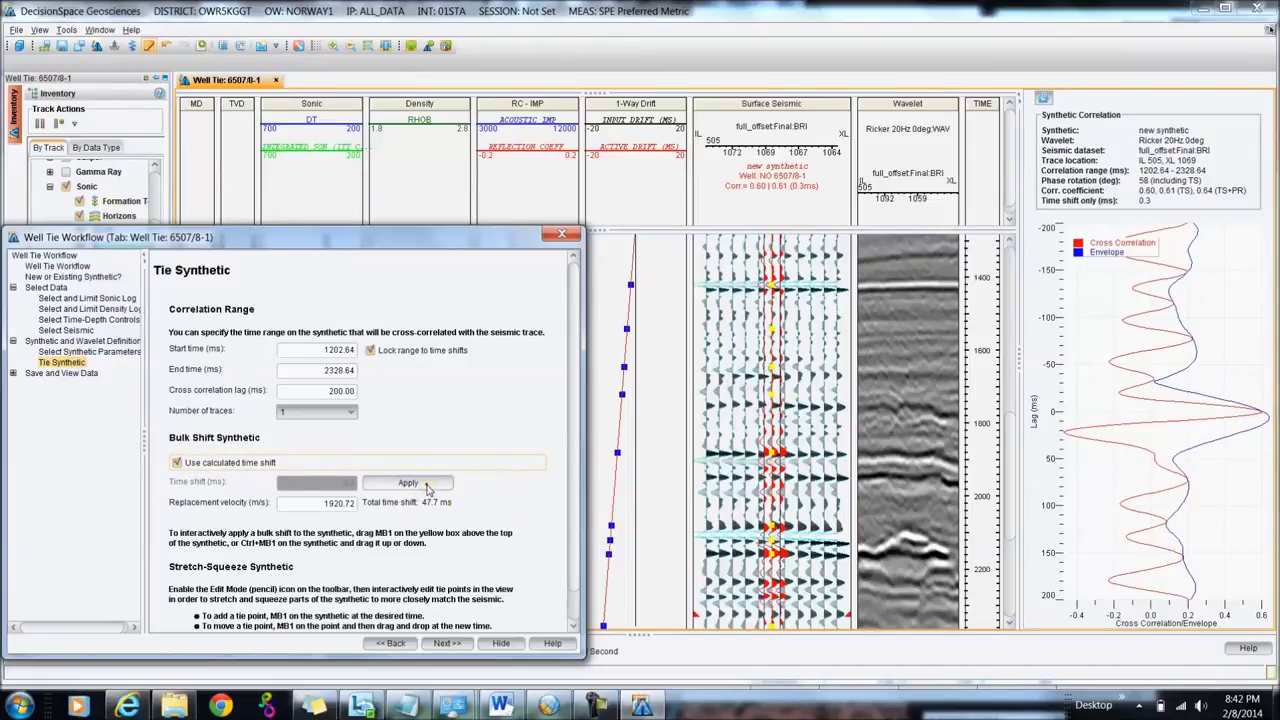
click(428, 486)
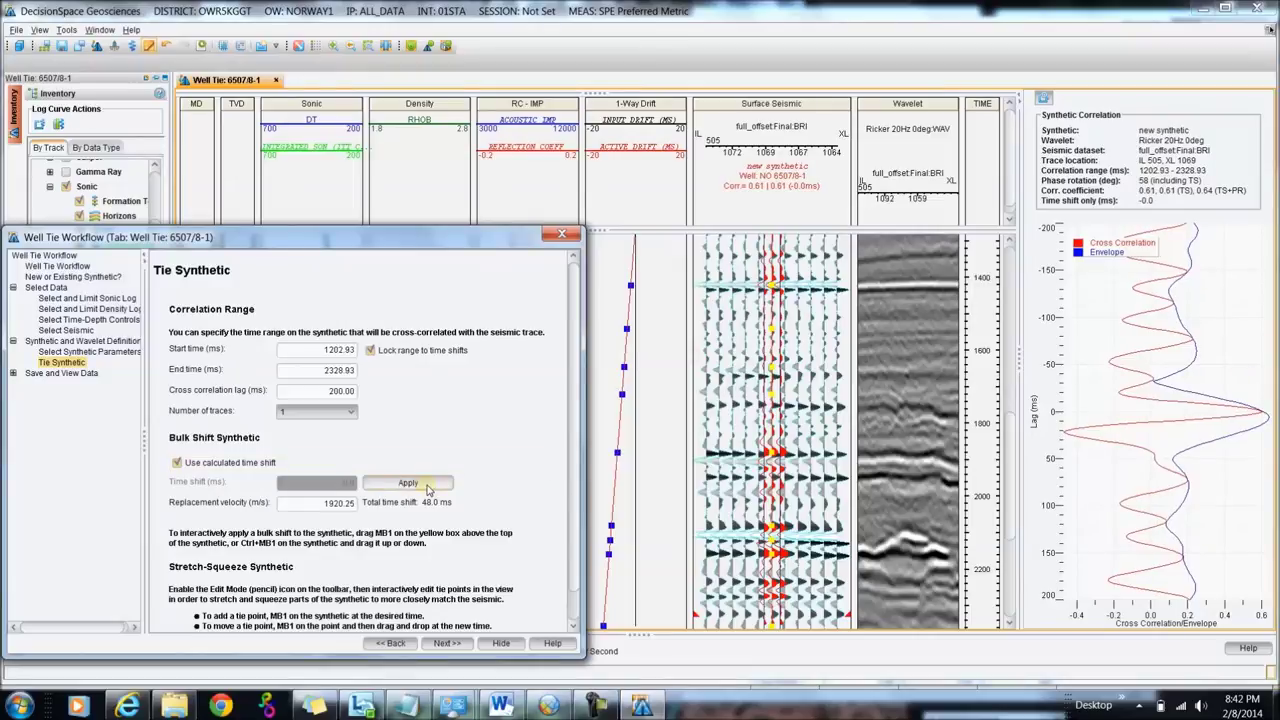
click(449, 644)
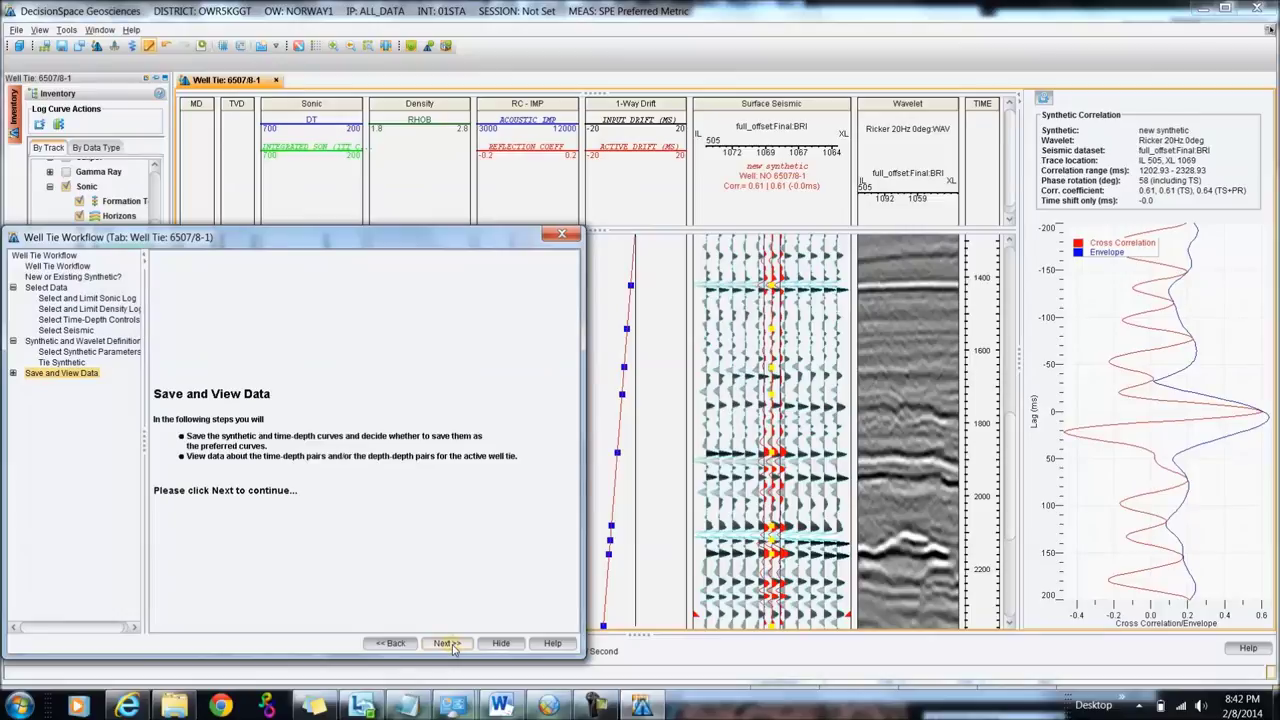
click(450, 644)
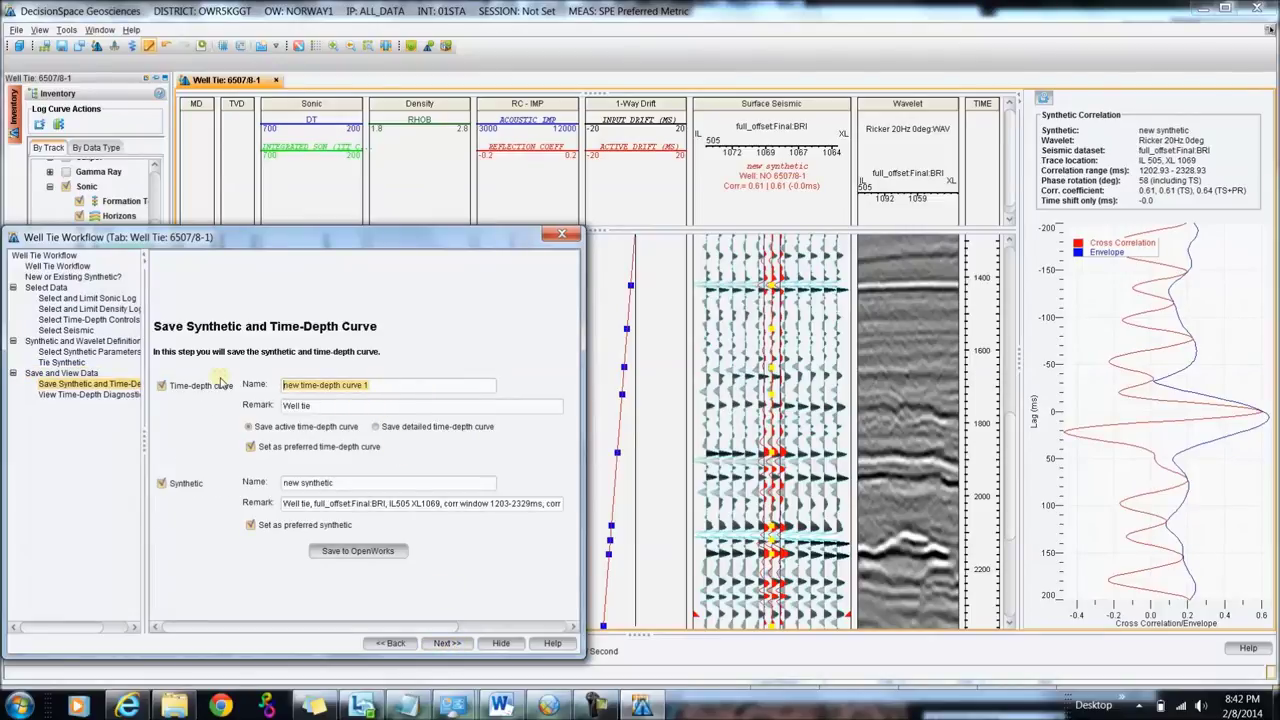
- Name both the time-depth curve and the synthetic '01 Basic'
text(01 Basic)
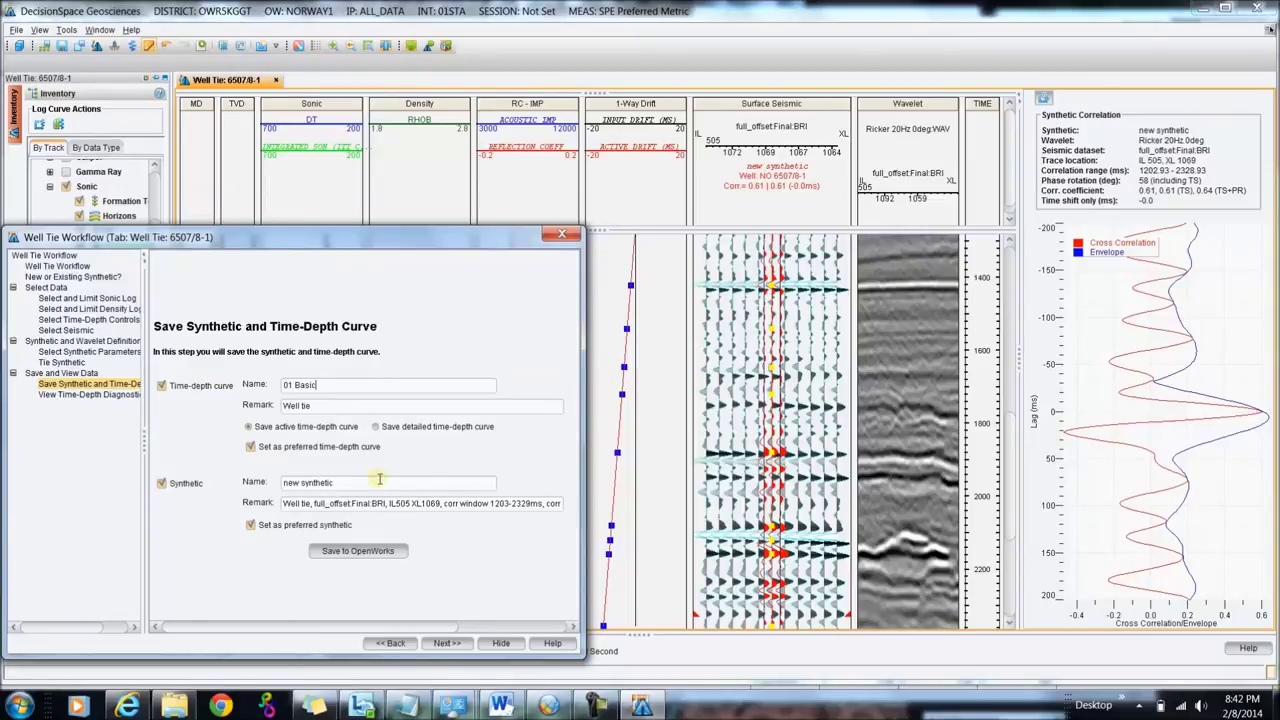
click(366, 481)
drag(350, 481, 246, 482)
text(01 Basic)
- Save both to OpenWorks, confirm, and return to the main interpretation window
click(350, 552)
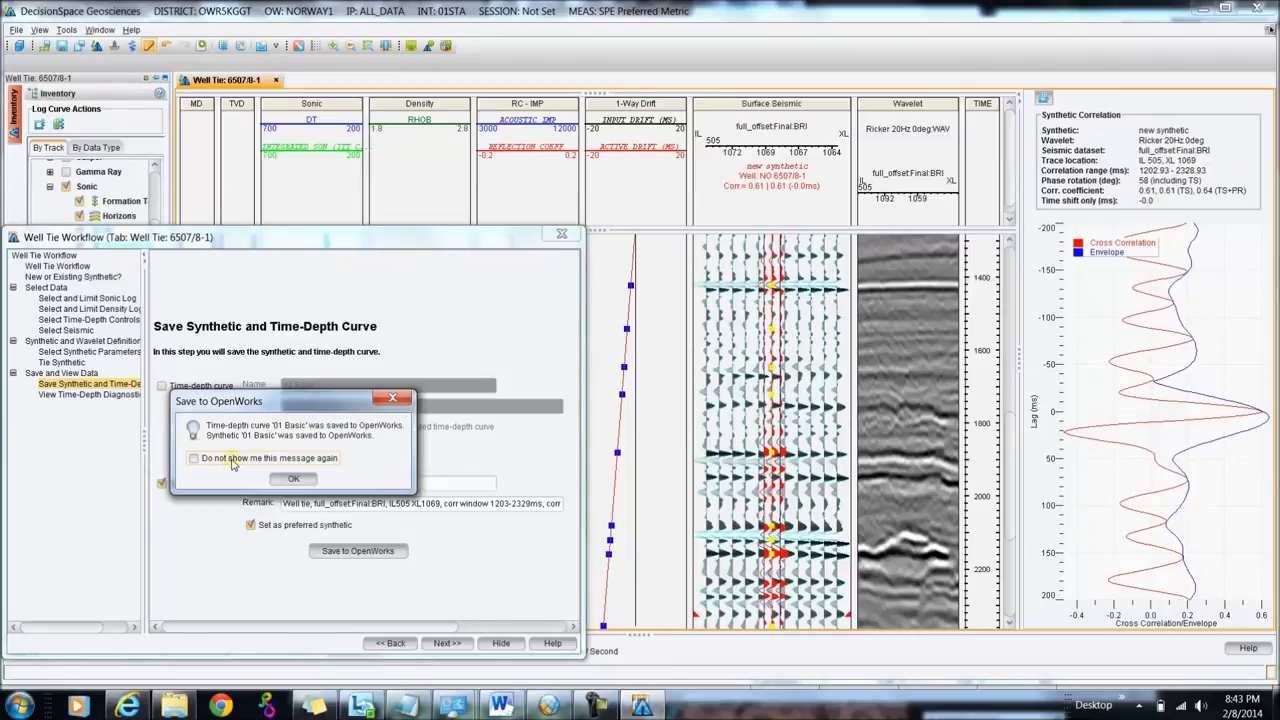
click(296, 482)
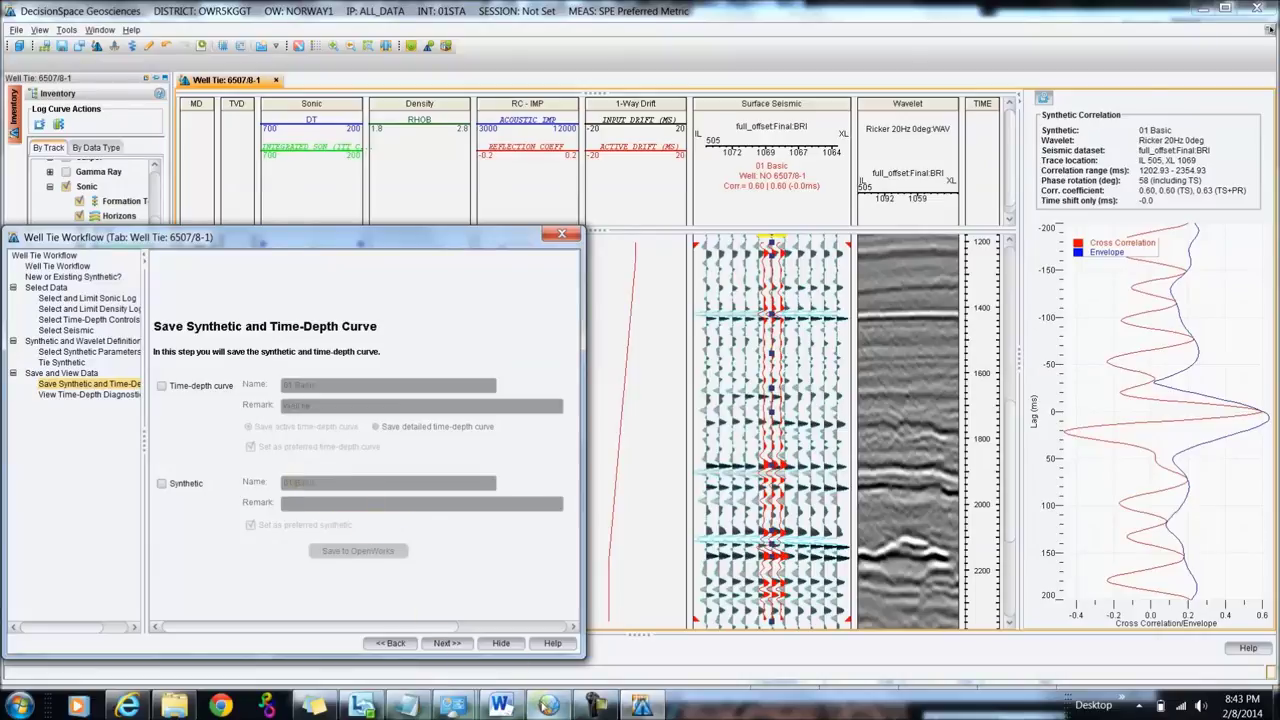
click(548, 706)
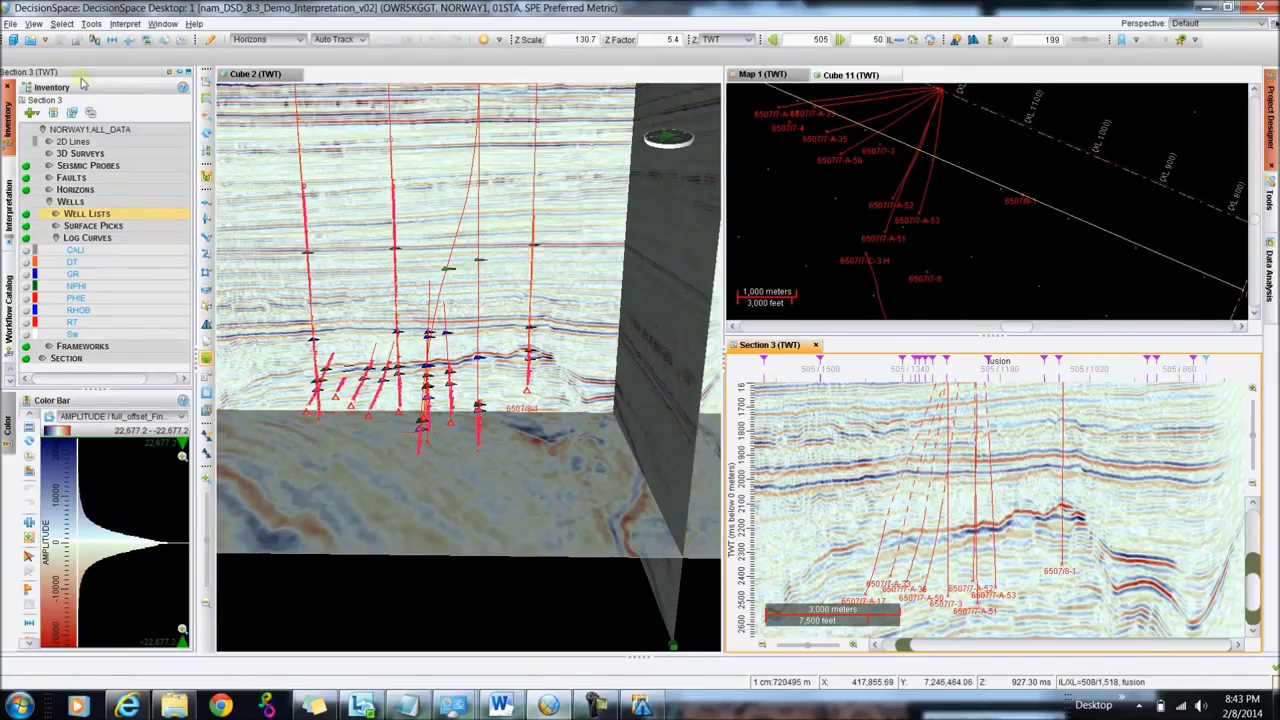
- Load the NO 6507/8-1 synthetic from Wells > Synthetics into the Section 3 session
click(12, 40)
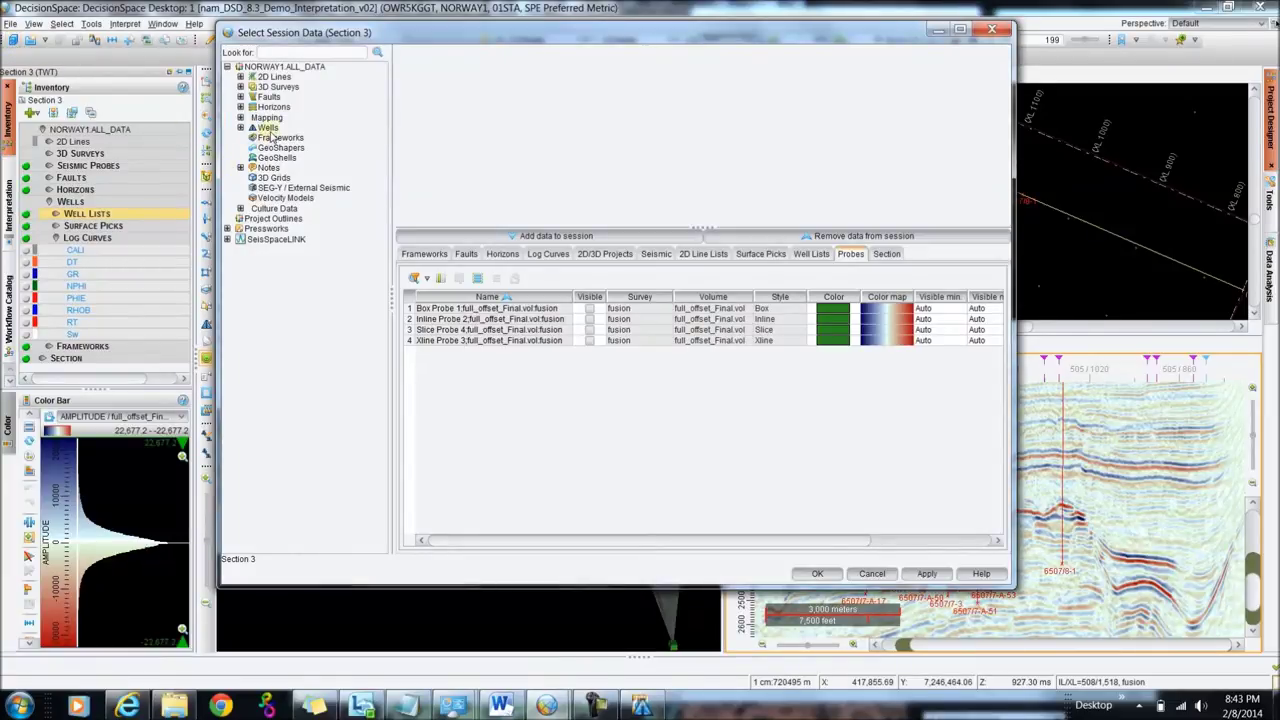
double_click(268, 128)
click(287, 137)
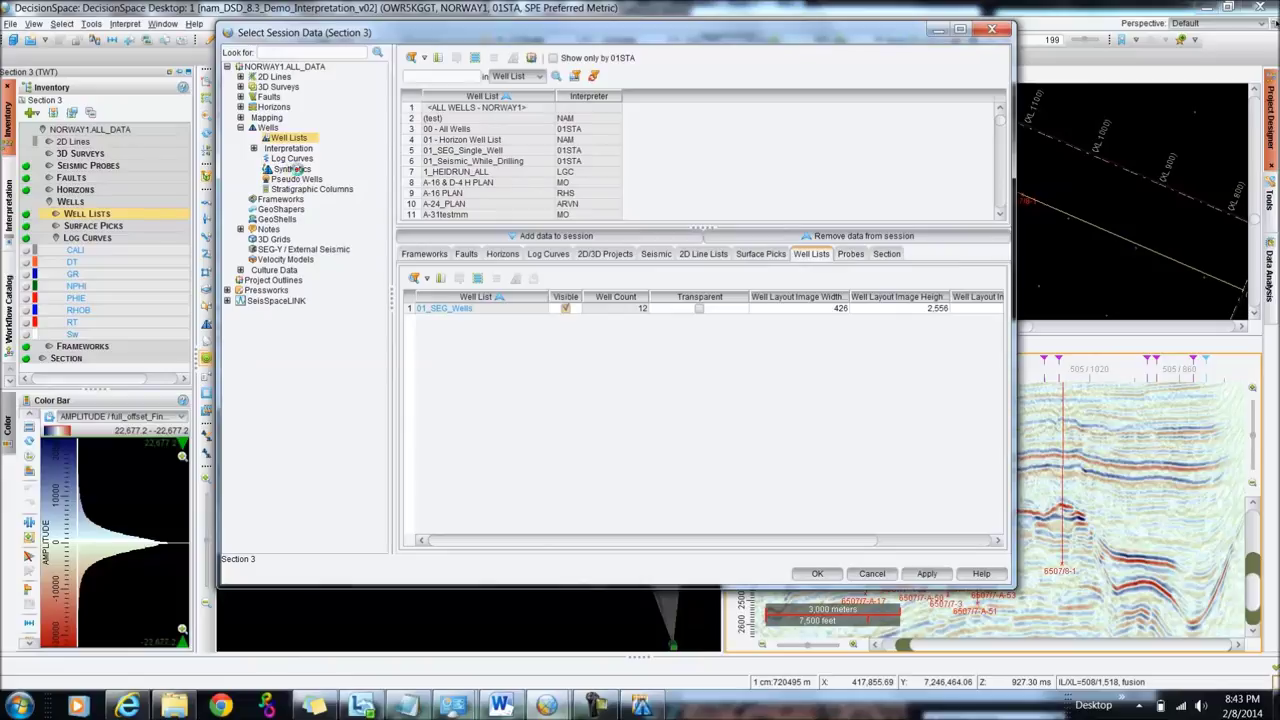
click(293, 170)
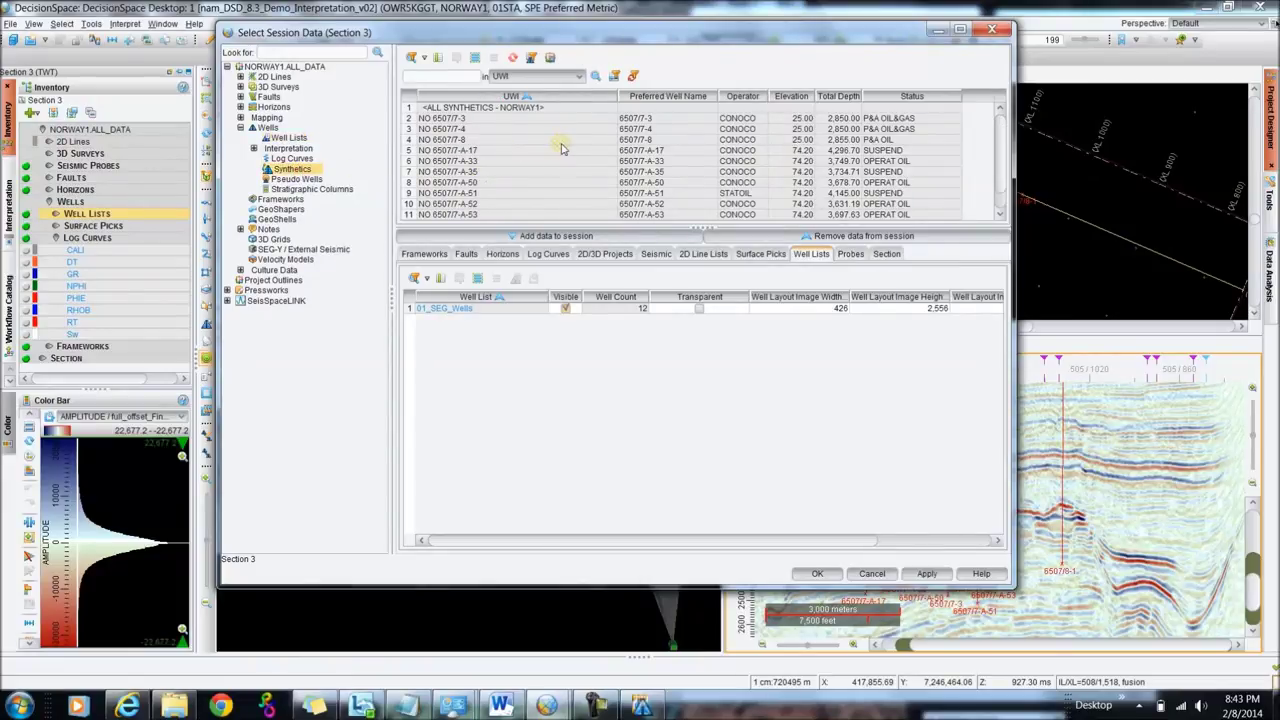
scroll(545, 155, down, 1)
click(487, 214)
click(553, 236)
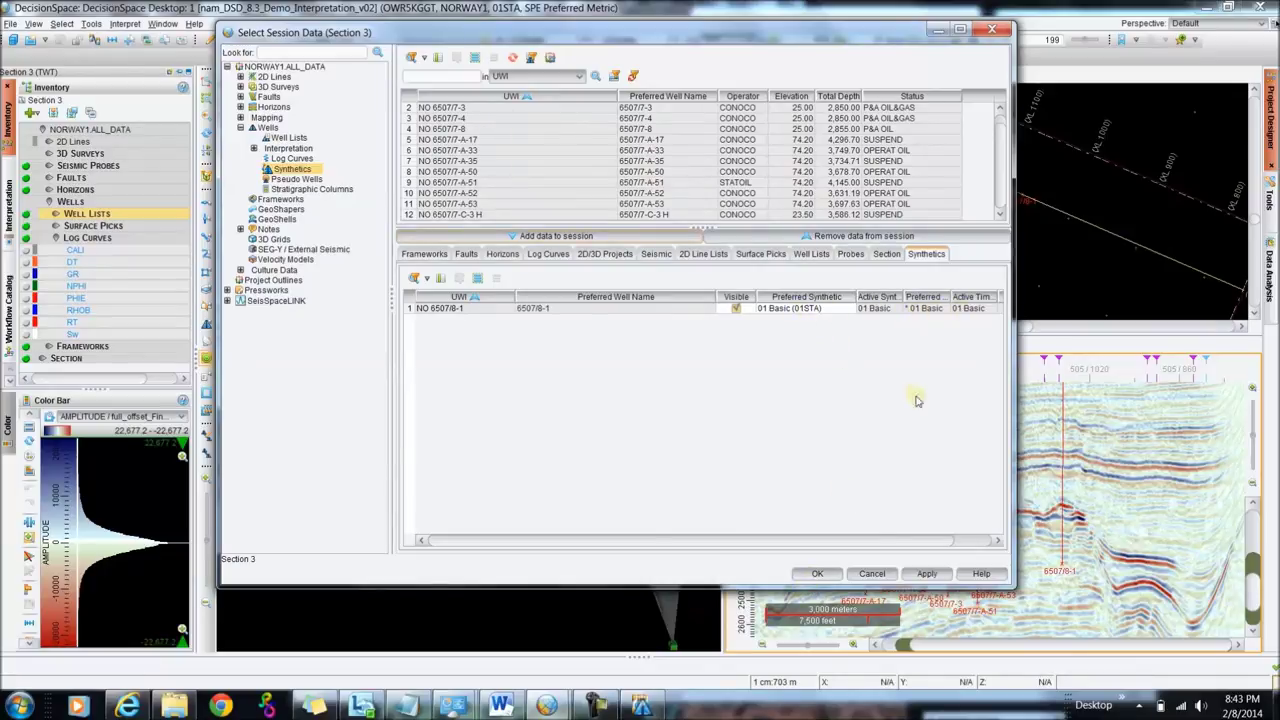
click(824, 574)
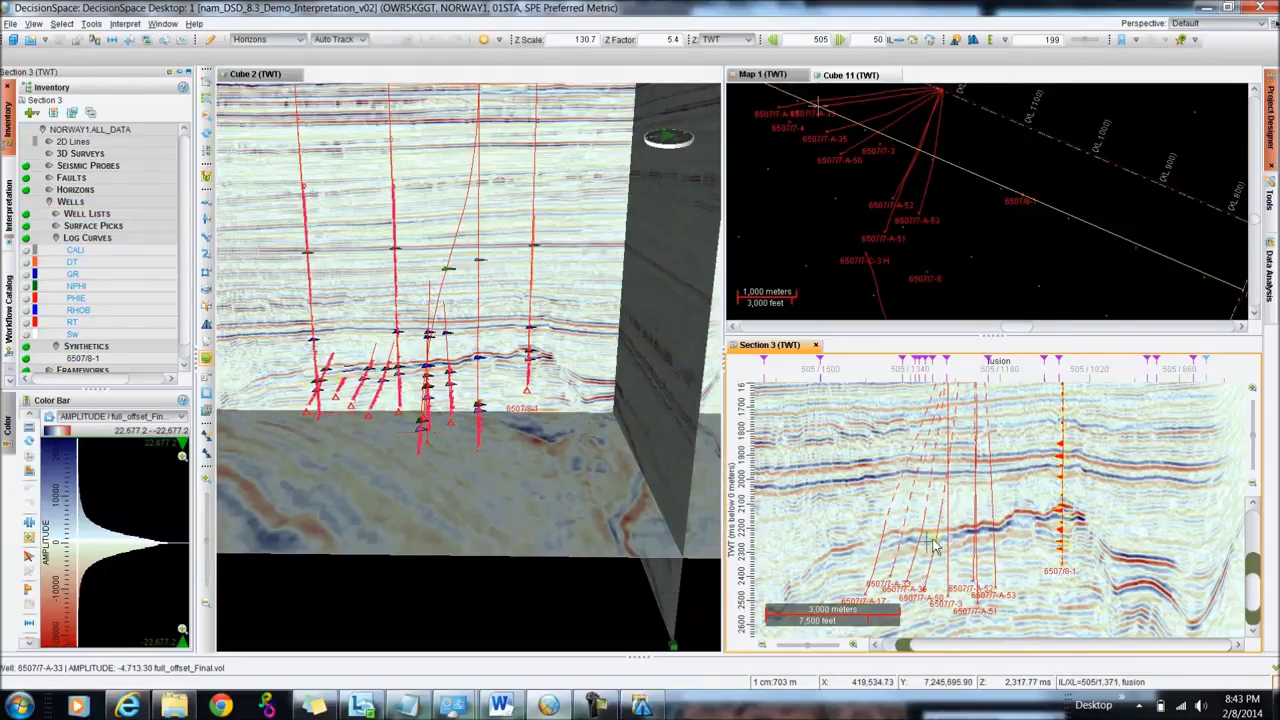